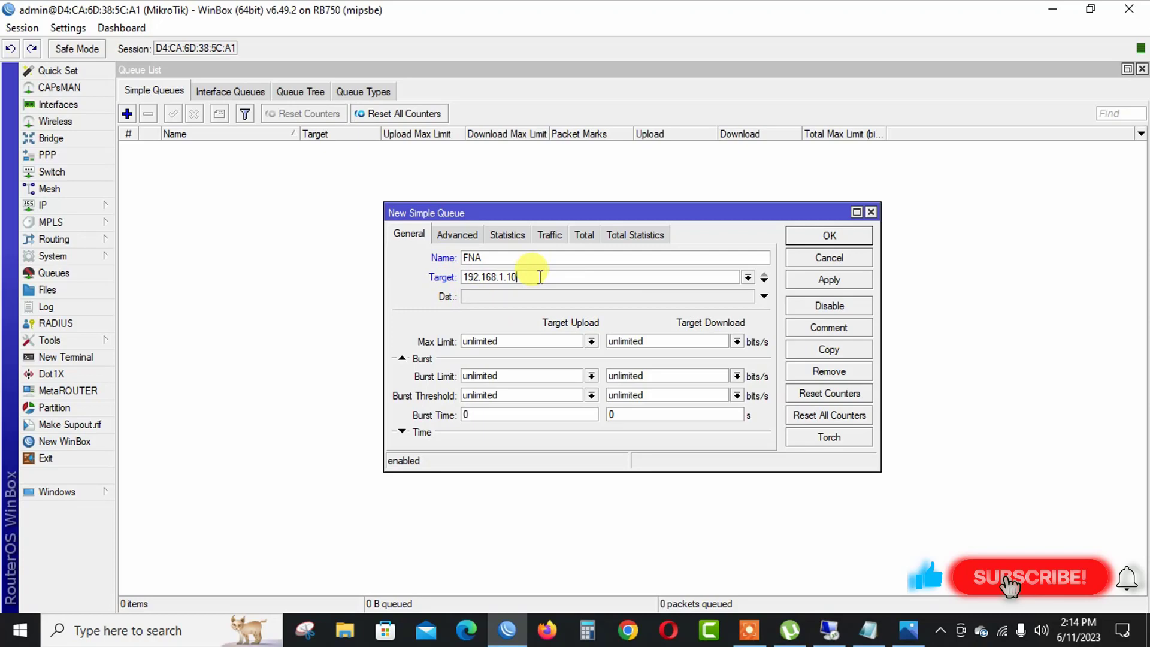
# Step: Copy the FNA address range 45.113.133.0/24 from the Notepad notes into the FNA queue's destination
pyautogui.click(483, 291)
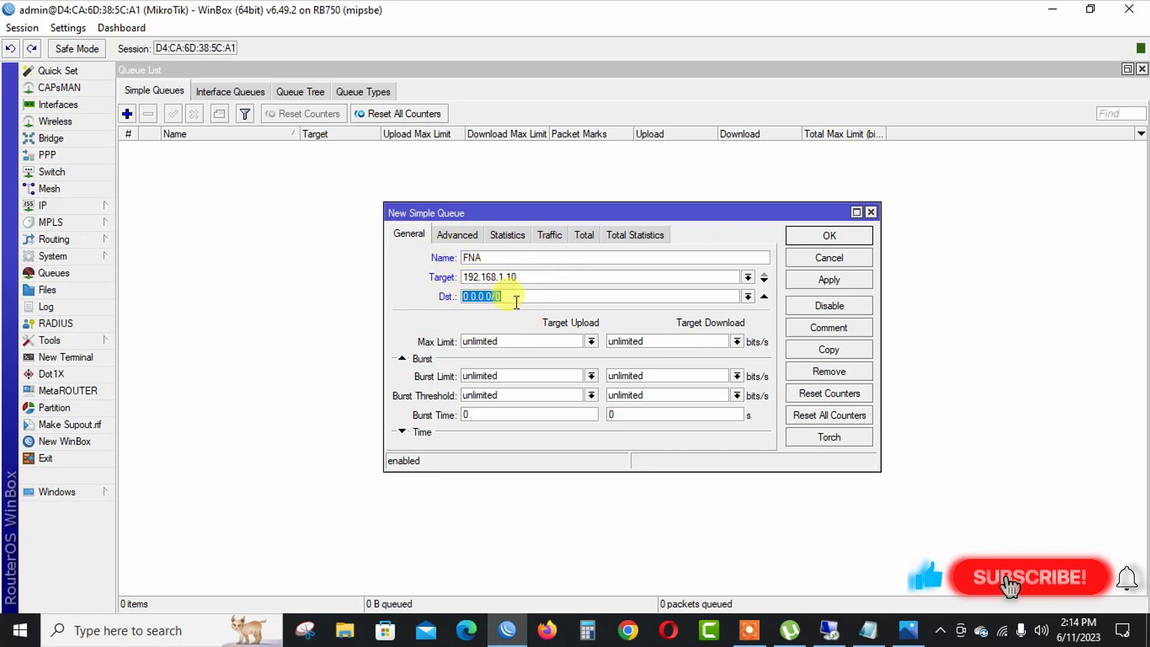
pyautogui.click(868, 629)
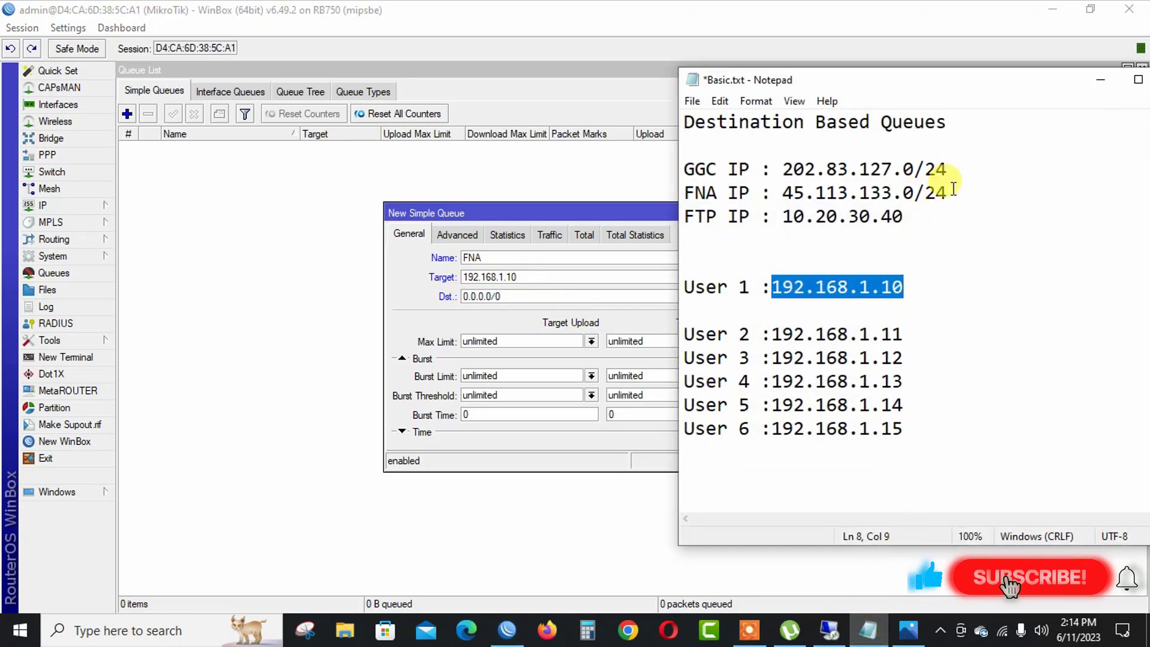
pyautogui.moveTo(953, 189); pyautogui.dragTo(783, 191)
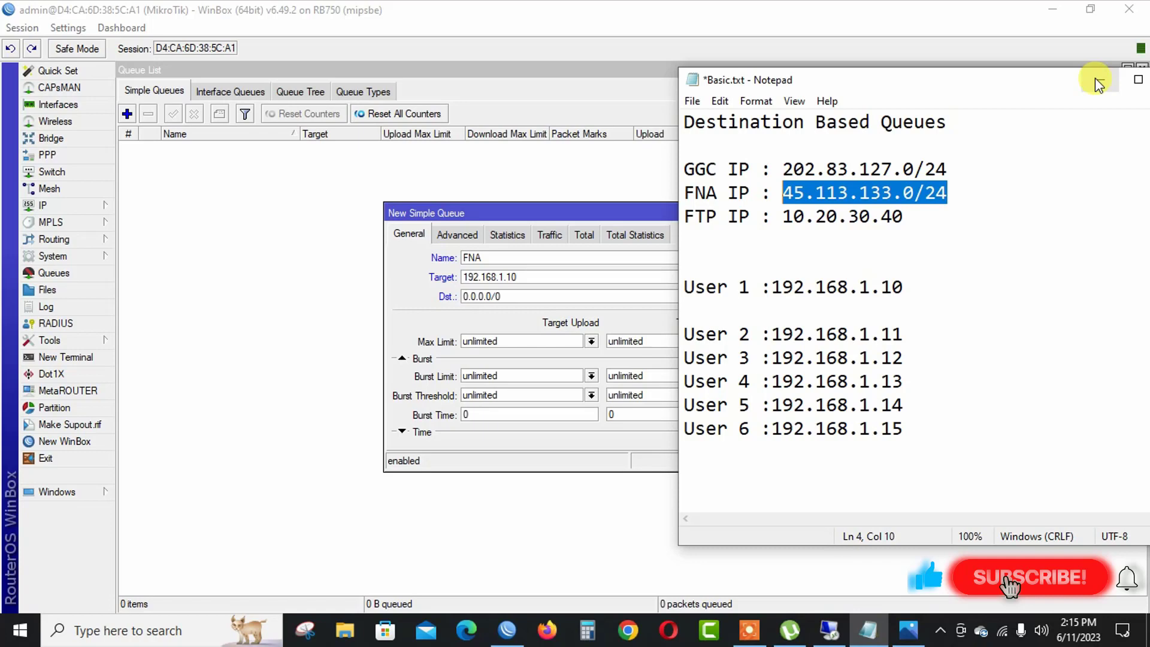
pyautogui.rightClick(816, 199)
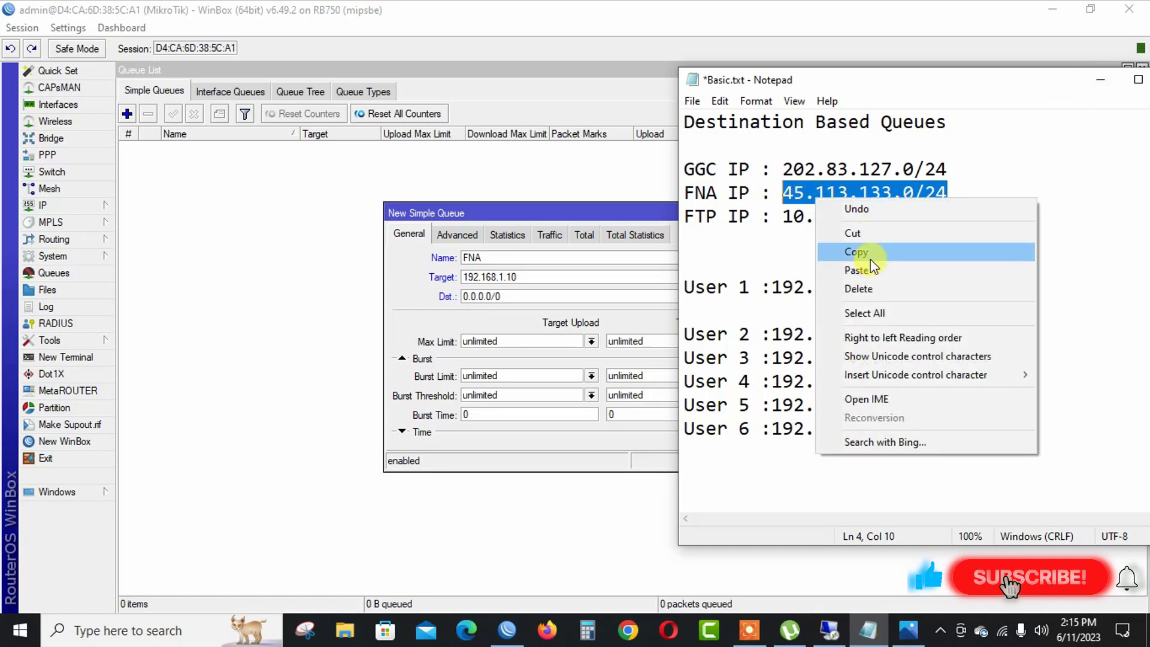
pyautogui.click(857, 252)
pyautogui.click(1100, 80)
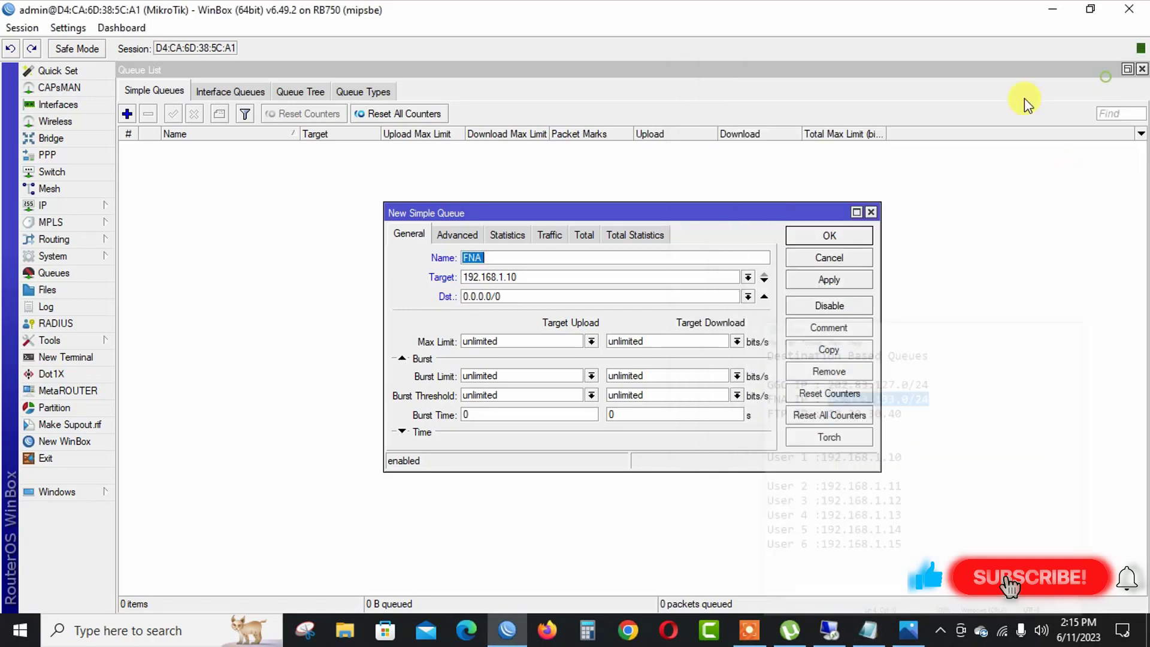
pyautogui.doubleClick(524, 296)
pyautogui.hotkey('ctrl', 'v')
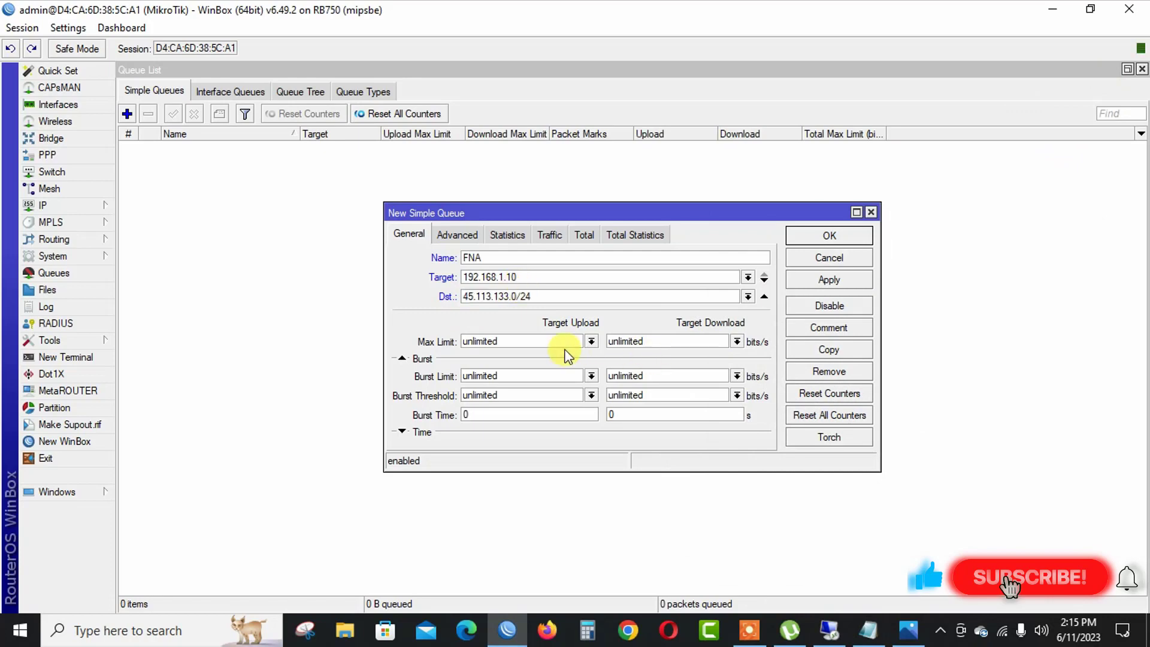
# Step: Set the FNA queue's upload and download max limits to 32M and save the queue
pyautogui.click(592, 341)
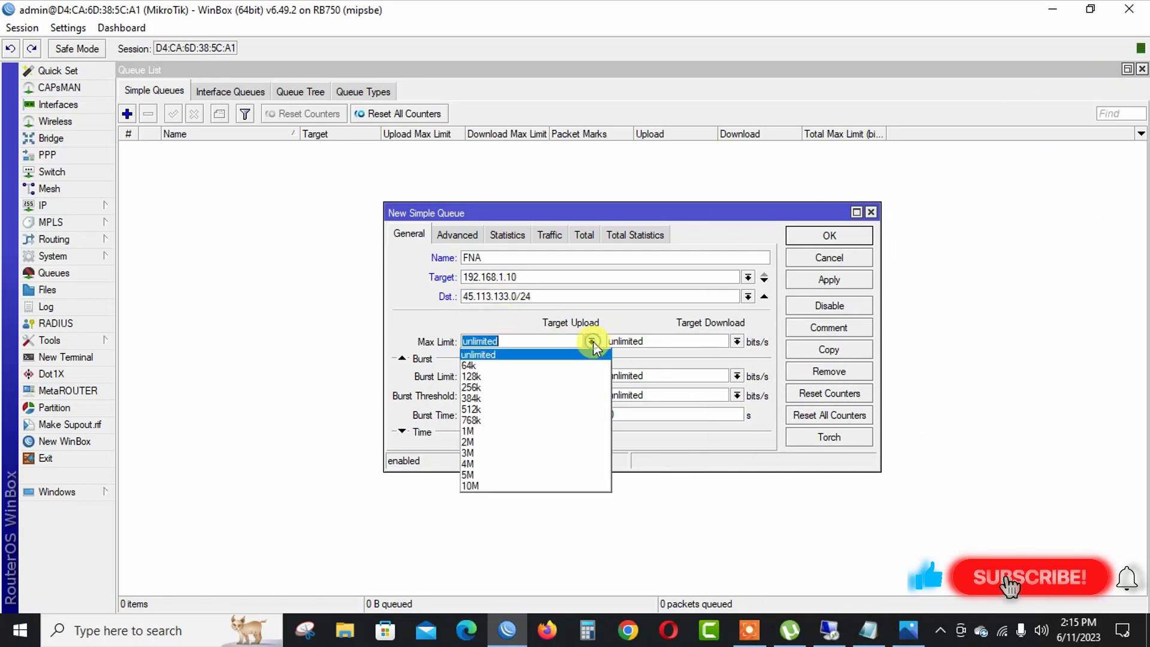
pyautogui.click(514, 484)
pyautogui.moveTo(472, 346); pyautogui.dragTo(457, 347)
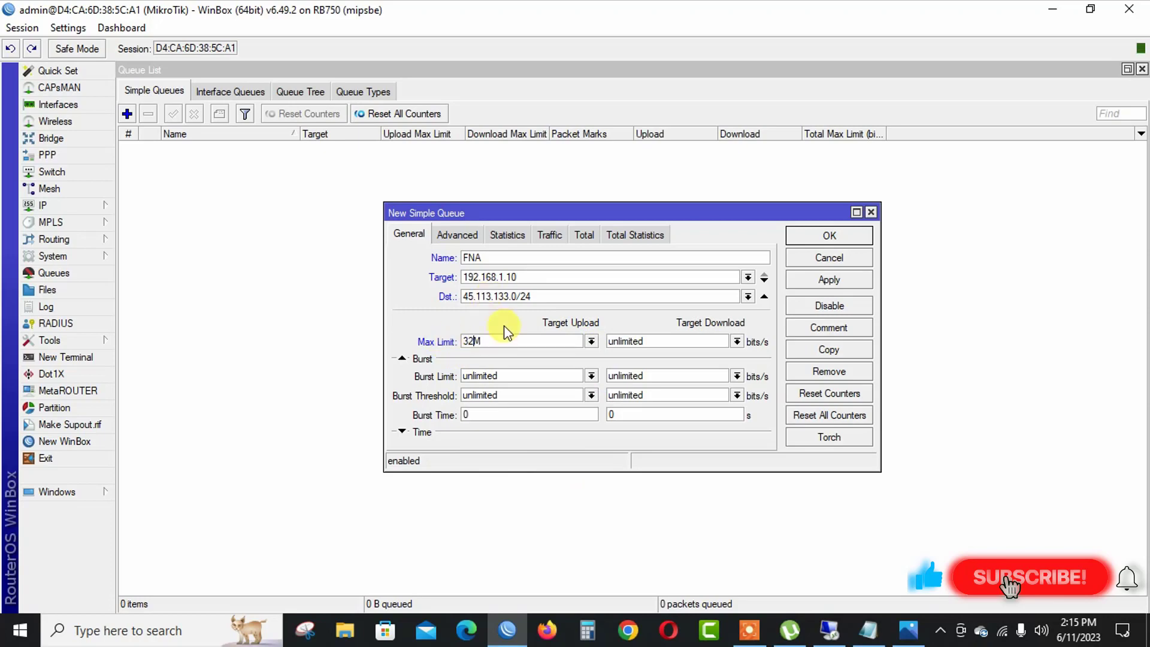
pyautogui.doubleClick(487, 333)
pyautogui.hotkey('ctrl', 'c')
pyautogui.doubleClick(679, 342)
pyautogui.hotkey('ctrl', 'v')
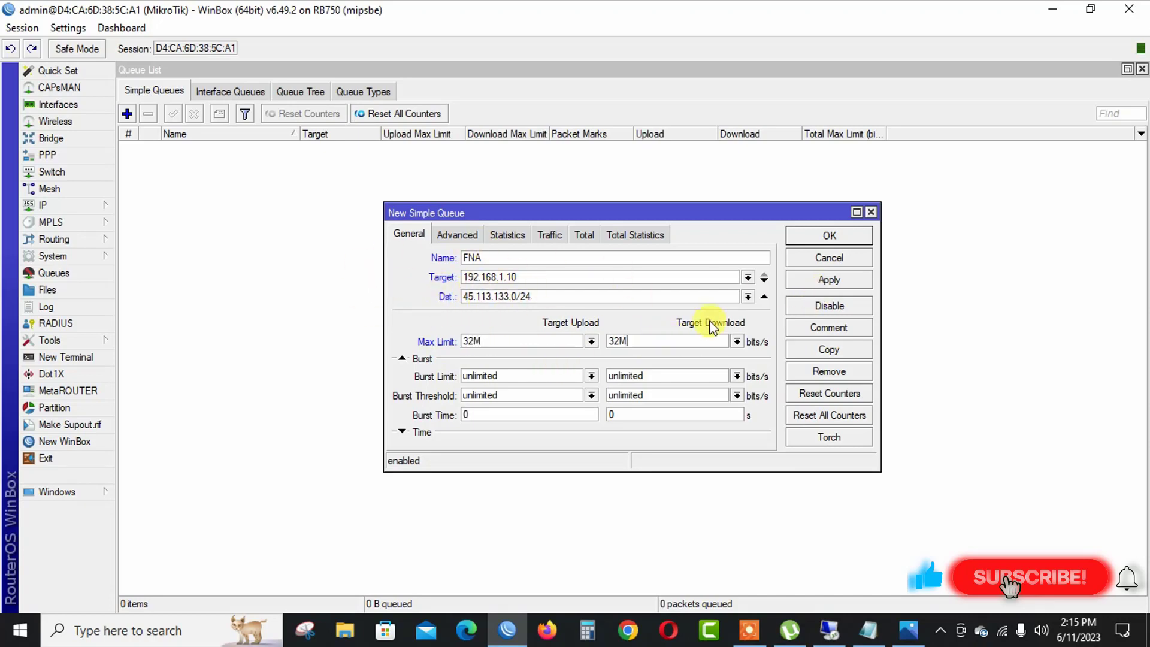
pyautogui.click(830, 281)
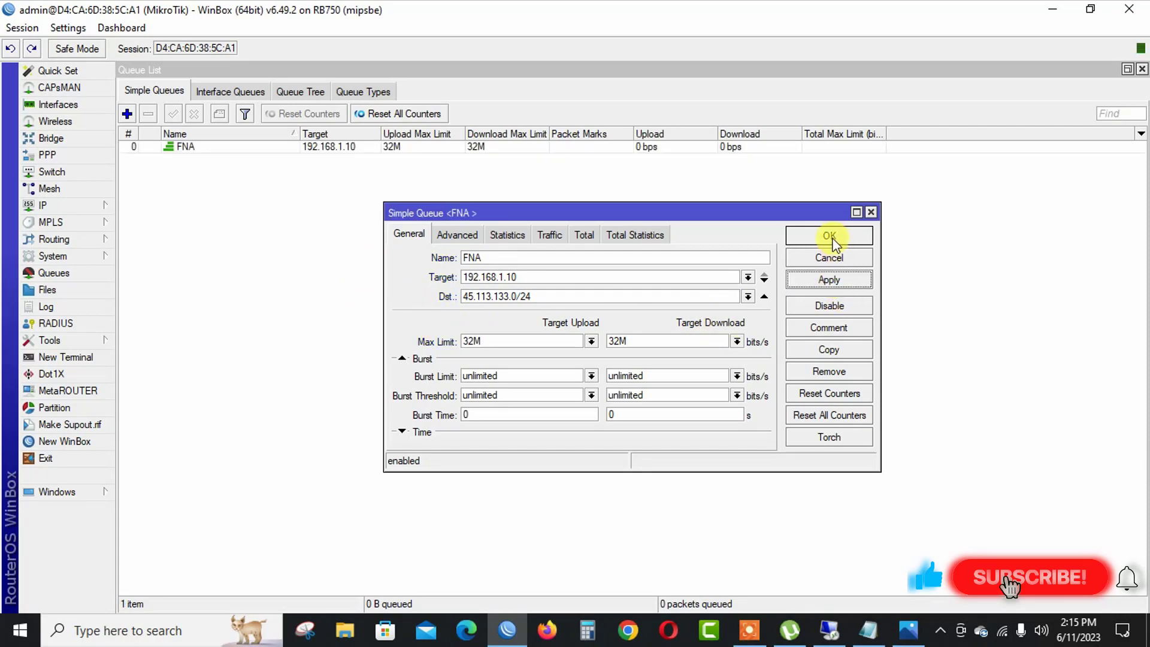
pyautogui.click(480, 257)
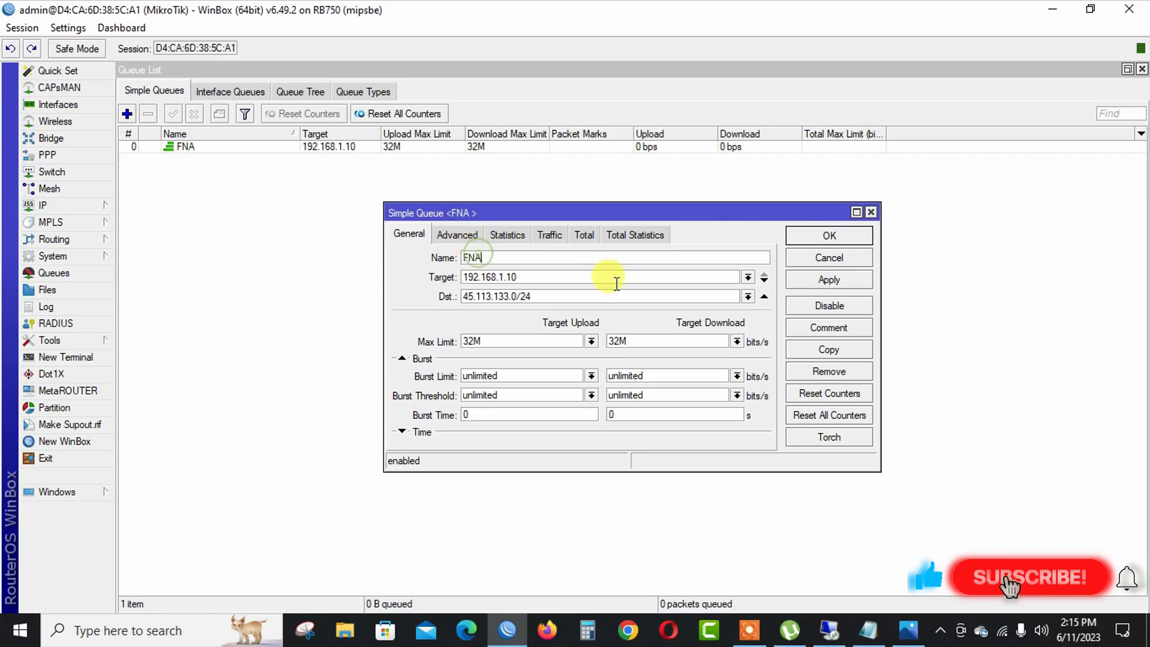
pyautogui.click(546, 278)
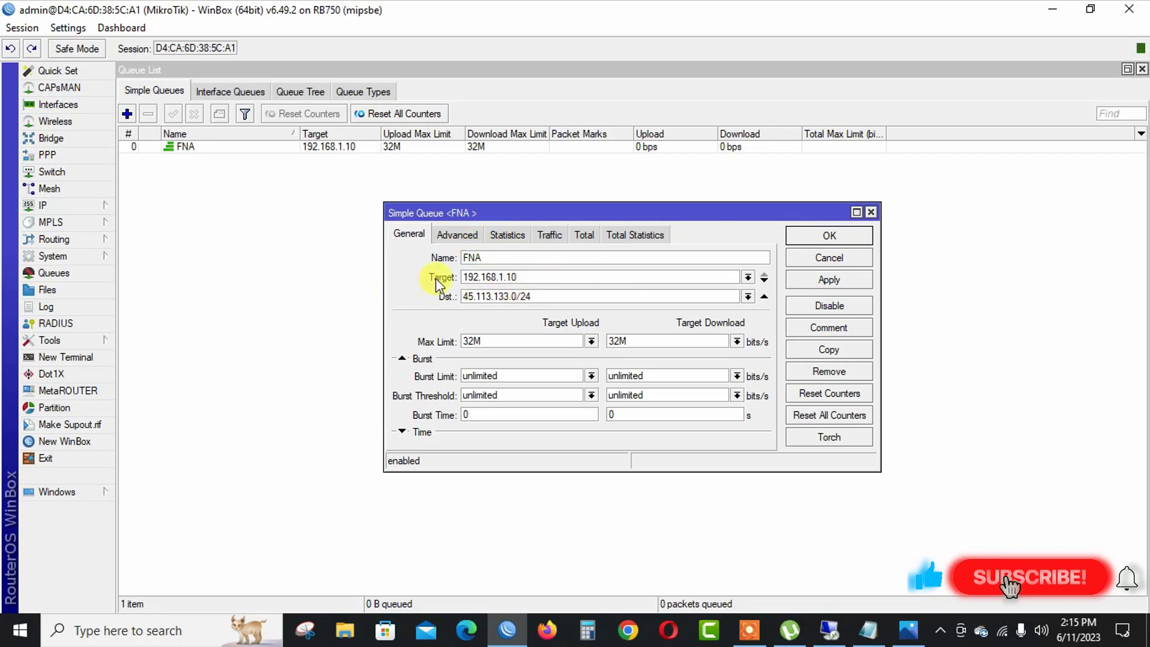
pyautogui.click(553, 299)
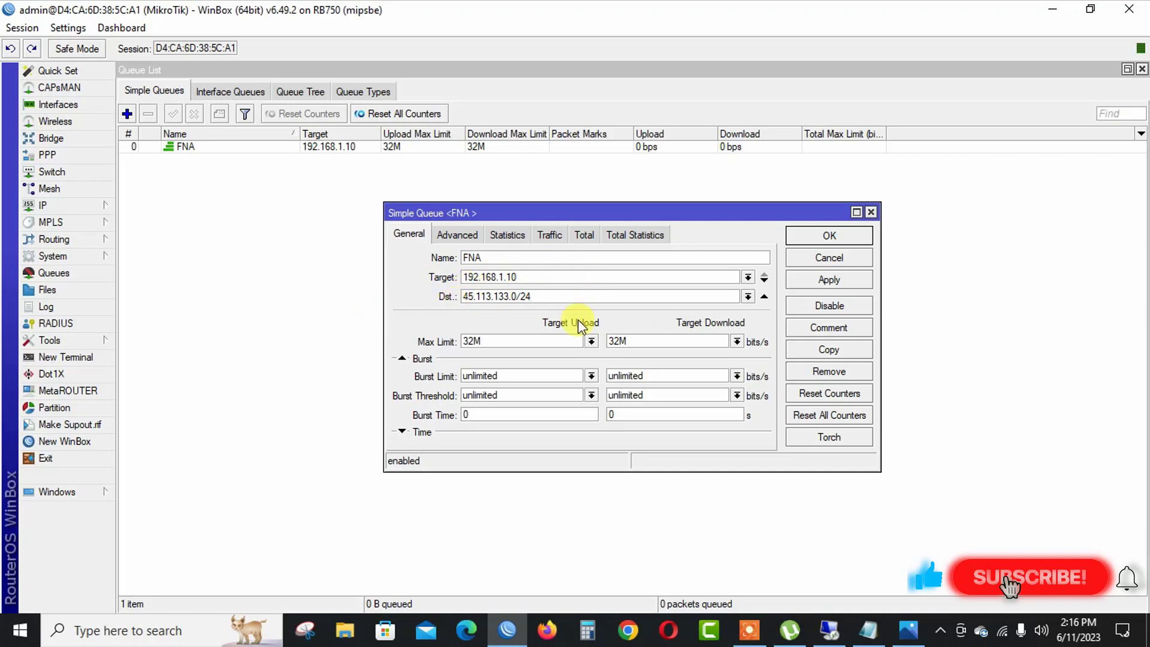
pyautogui.click(859, 237)
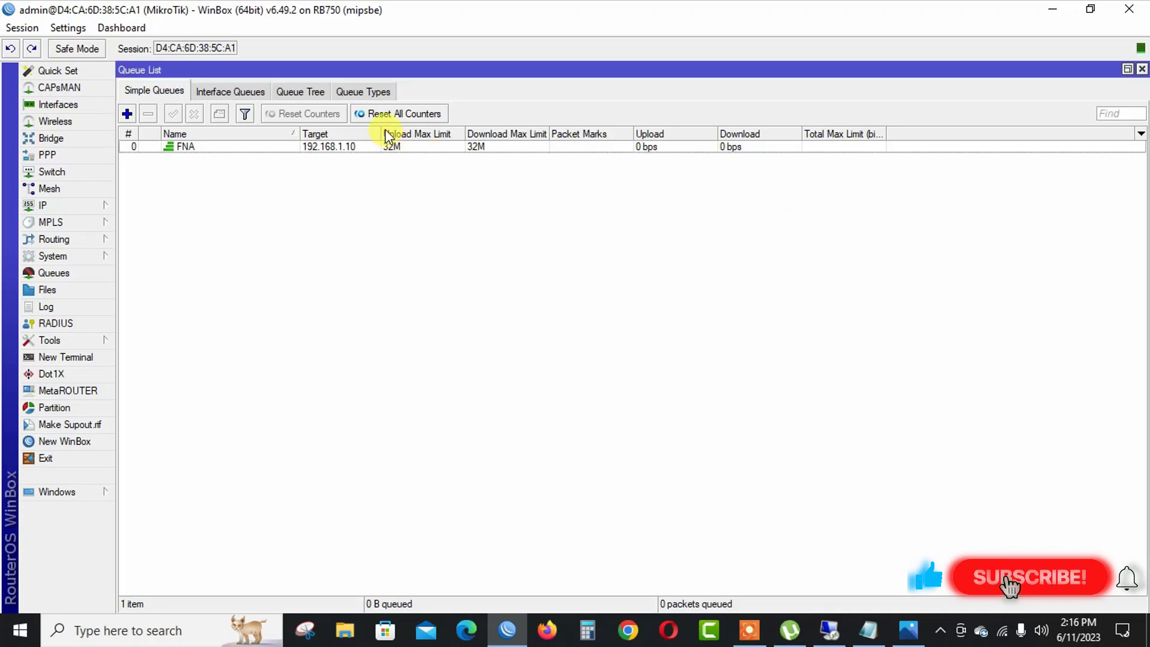
# Step: Widen the Target column slightly in the simple queue list
pyautogui.moveTo(379, 134); pyautogui.dragTo(392, 134)
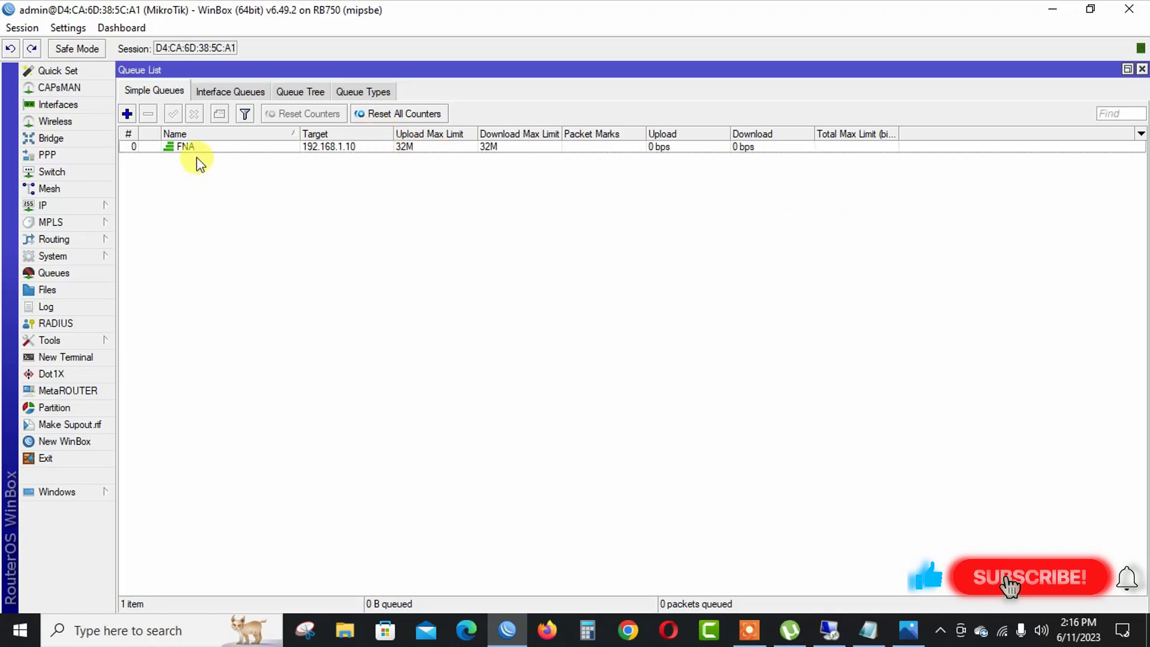
pyautogui.click(242, 149)
pyautogui.click(237, 258)
# Step: Create a simple queue named GGC and copy User 1's address 192.168.1.10 from the Notepad notes as its target
pyautogui.click(127, 113)
pyautogui.write('GGC')
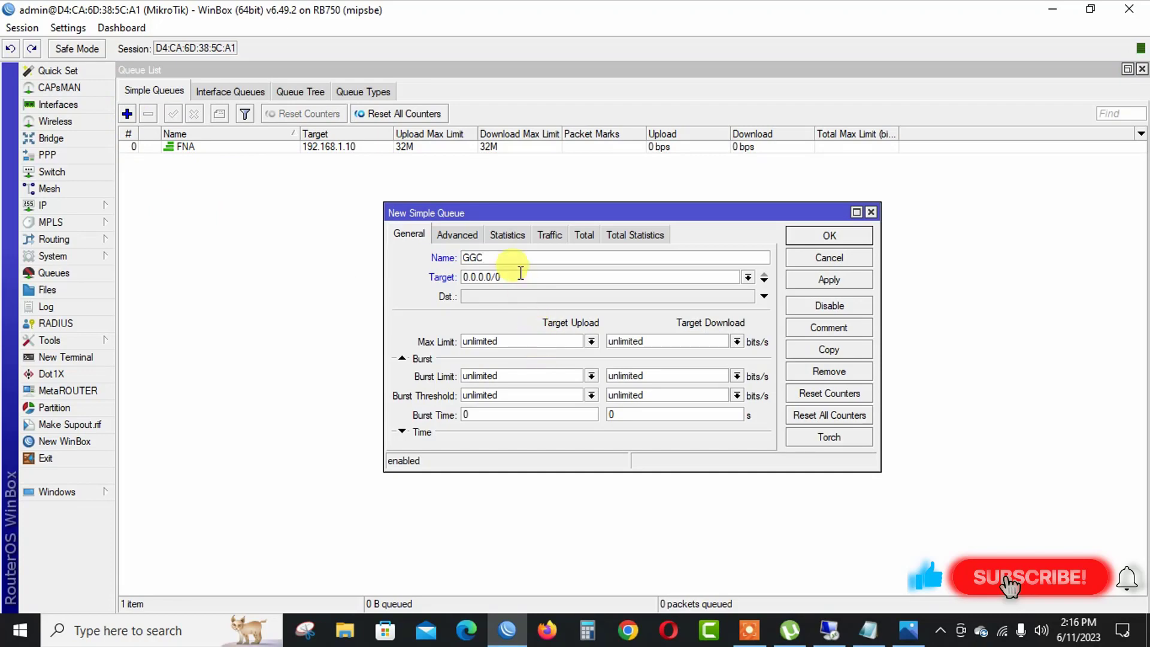
pyautogui.click(868, 630)
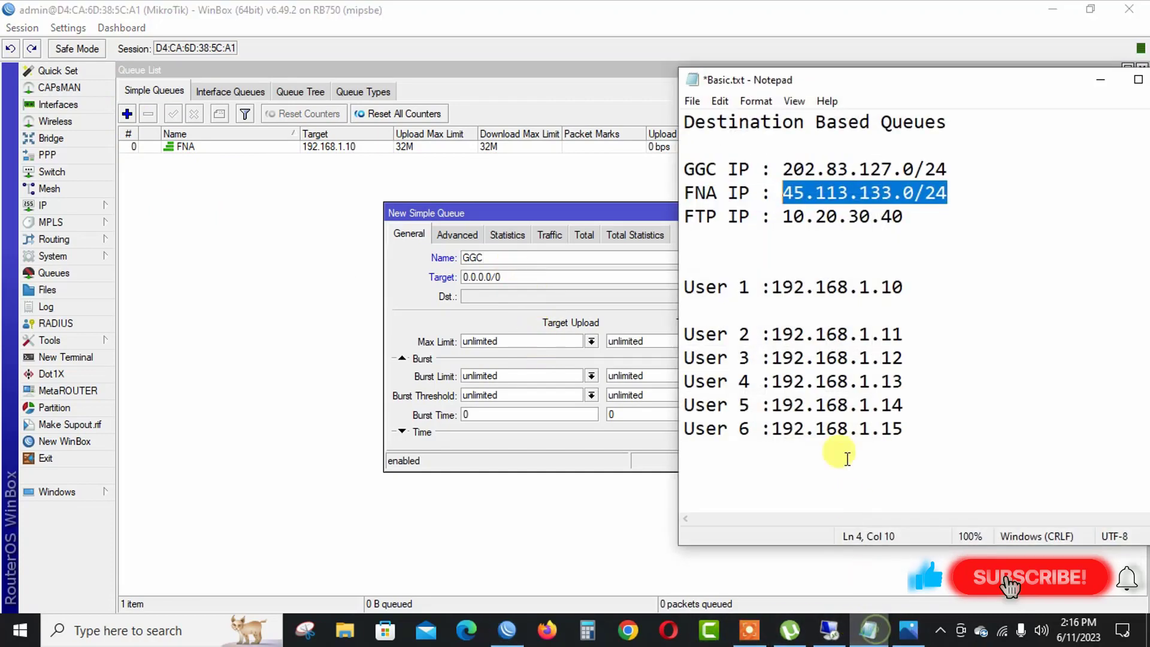
pyautogui.click(903, 287)
pyautogui.moveTo(903, 287); pyautogui.dragTo(775, 288)
pyautogui.hotkey('ctrl', 'c')
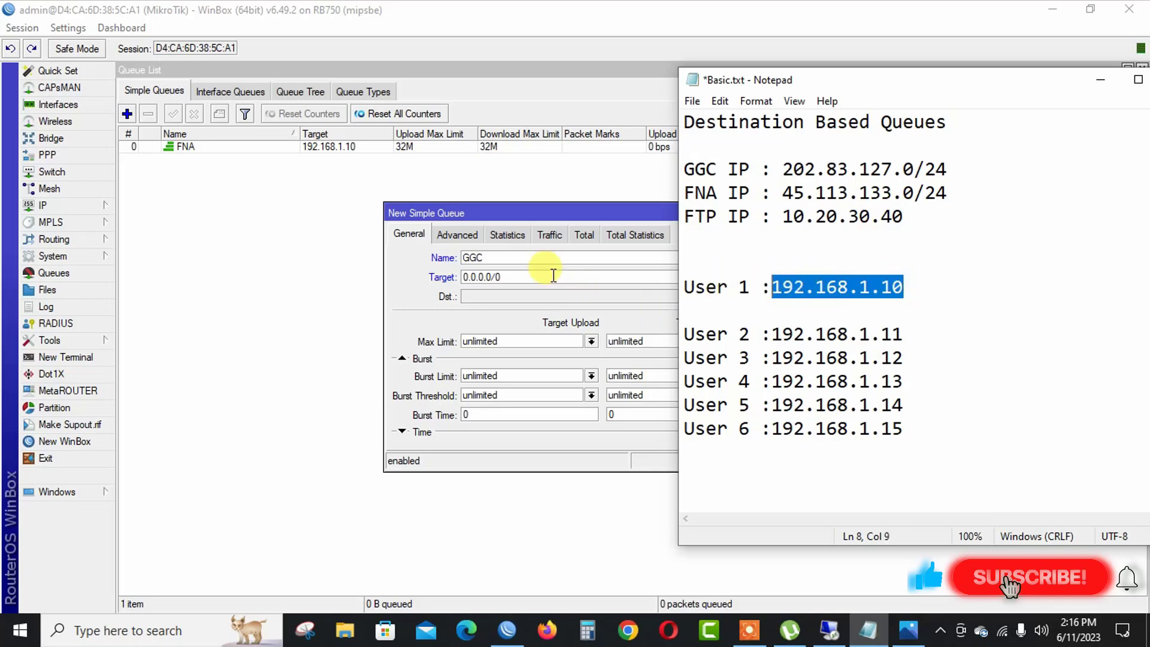
pyautogui.doubleClick(547, 276)
pyautogui.hotkey('ctrl', 'v')
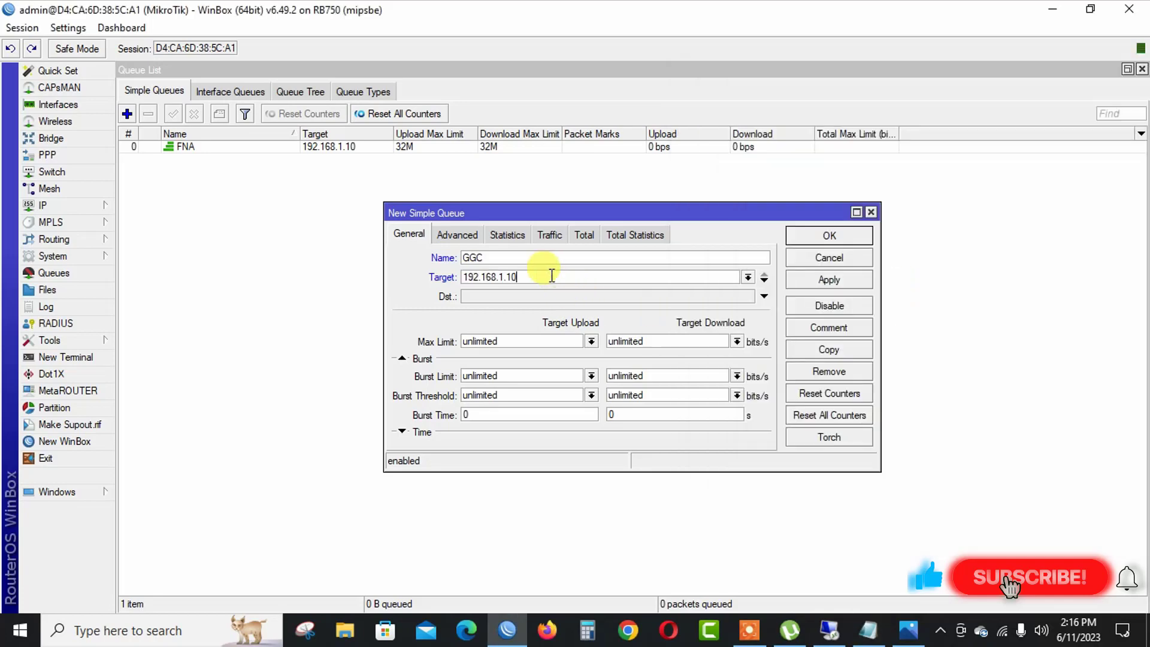
# Step: Copy the GGC address range 202.83.127.0/24 from the Notepad notes into the GGC queue's destination
pyautogui.click(514, 293)
pyautogui.moveTo(868, 630)
pyautogui.click(878, 476)
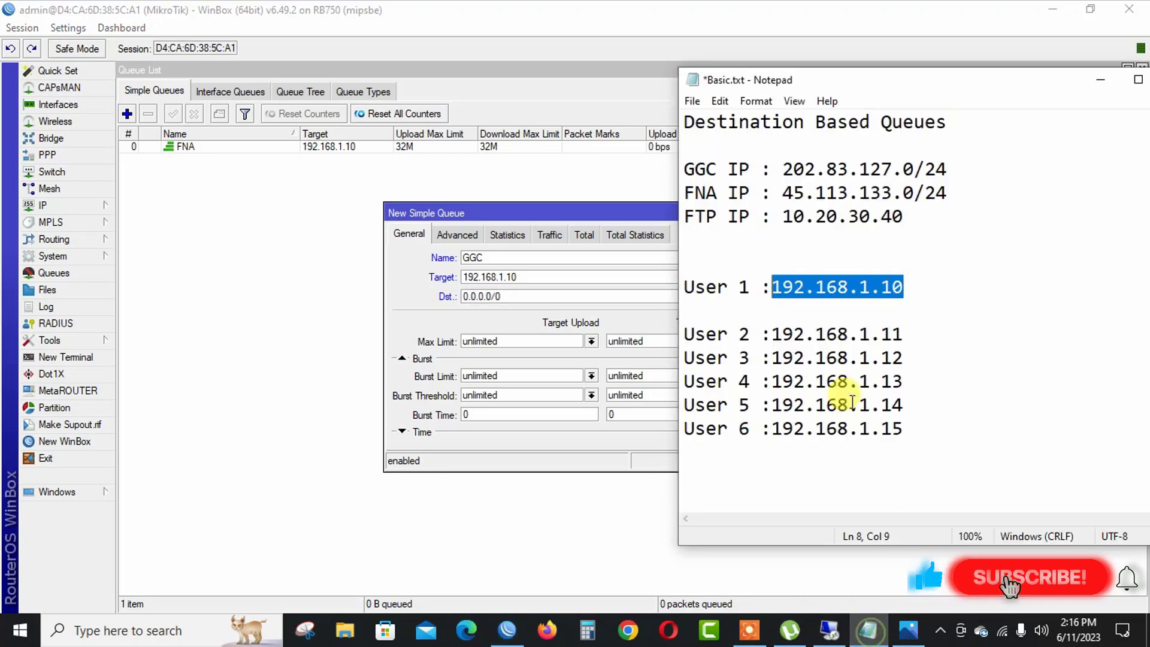
pyautogui.moveTo(962, 169); pyautogui.dragTo(786, 169)
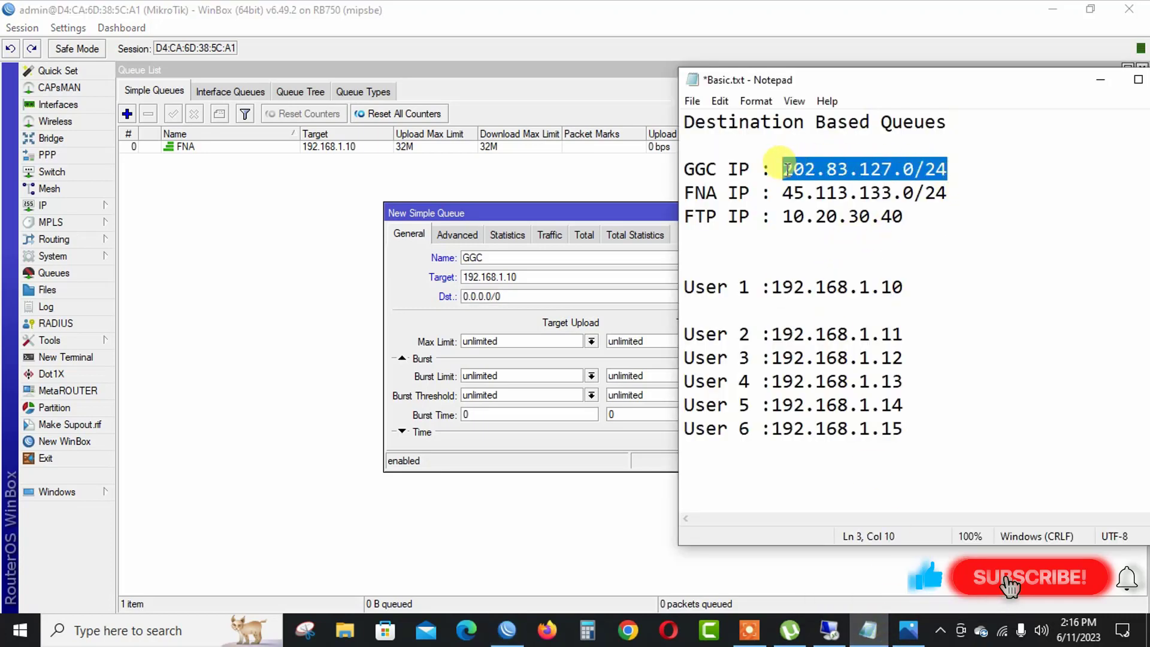
pyautogui.click(1101, 80)
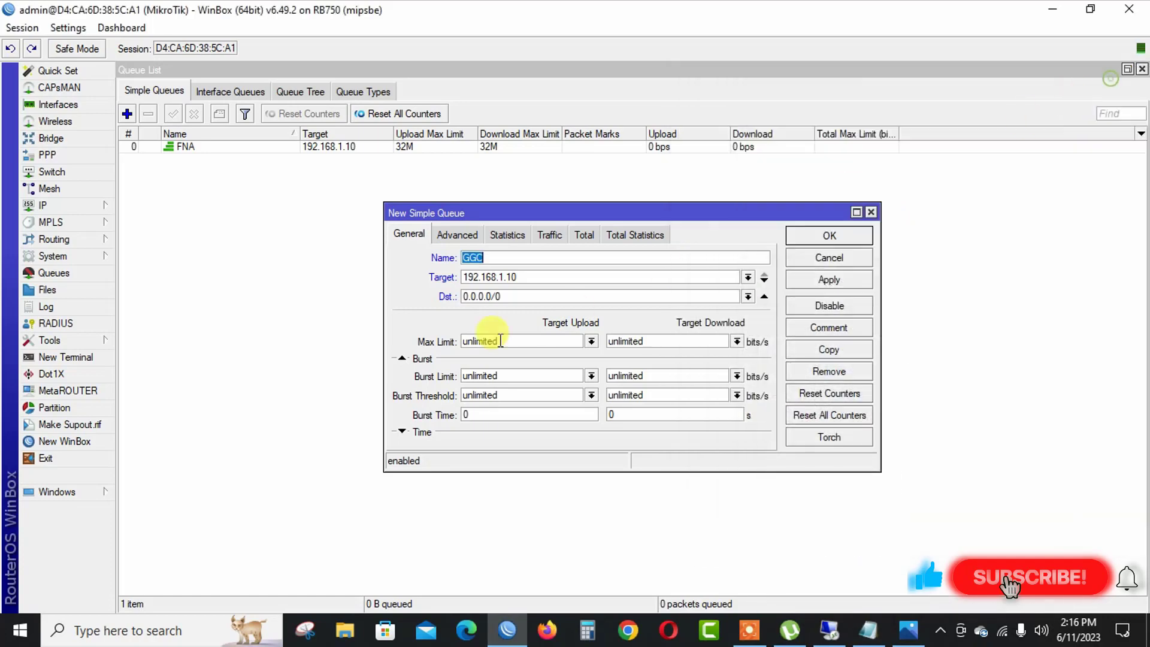
pyautogui.doubleClick(529, 297)
pyautogui.hotkey('ctrl', 'v')
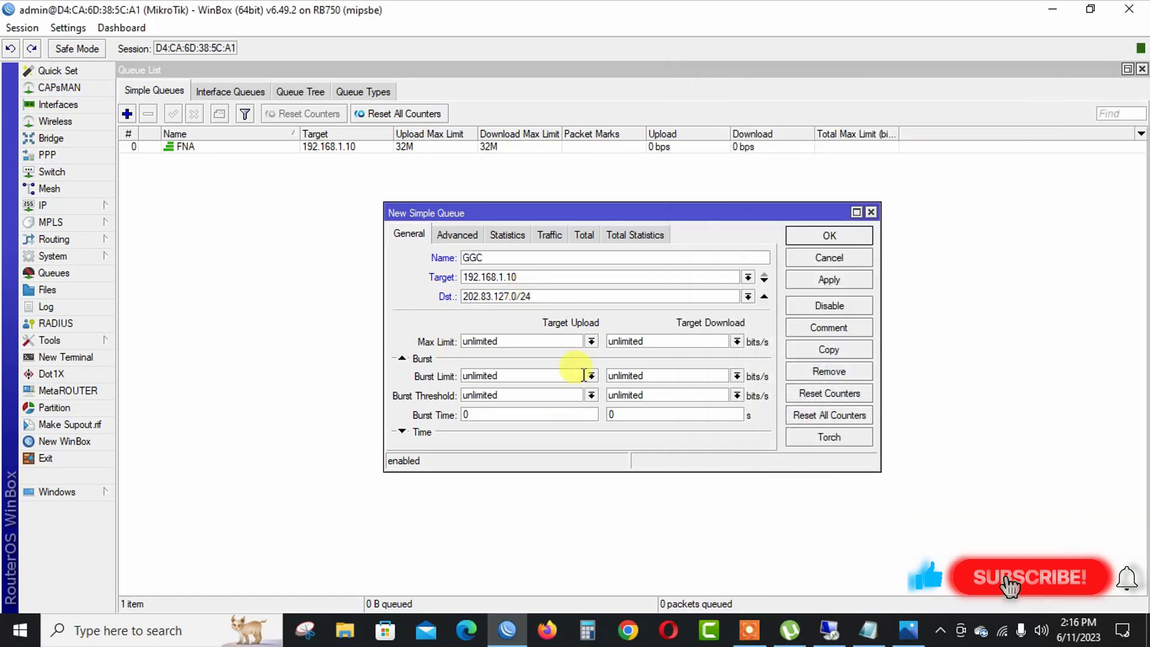
# Step: Set the GGC queue's upload and download max limits to 48M and save the queue
pyautogui.doubleClick(548, 340)
pyautogui.write('6')
pyautogui.write('4')
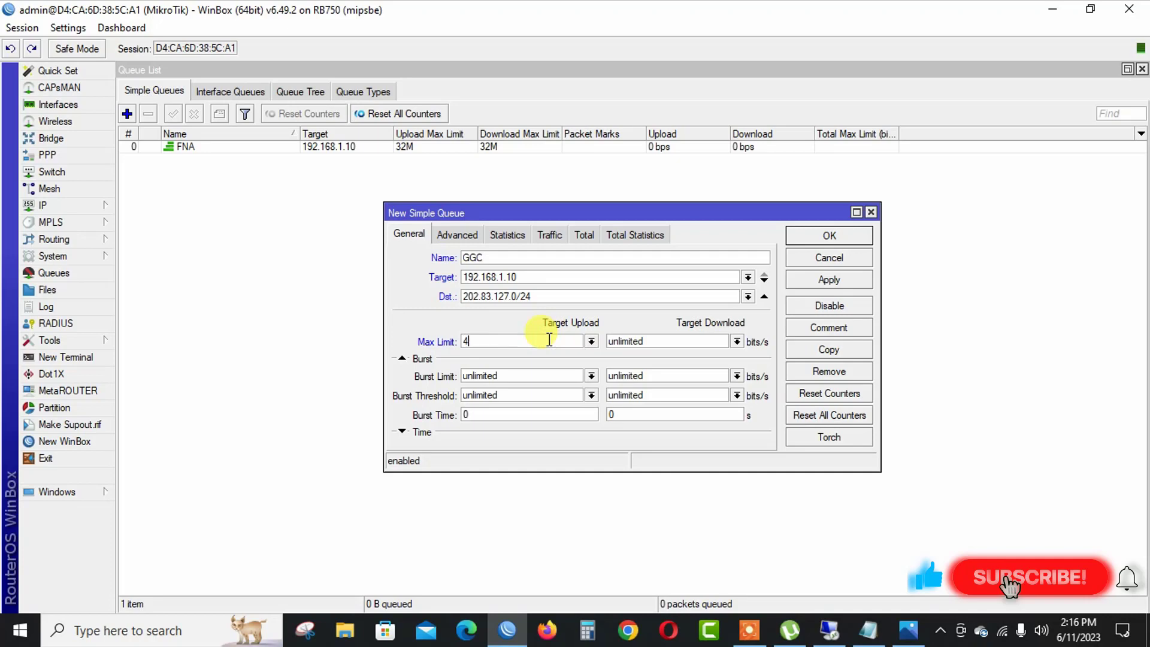
pyautogui.write('8M')
pyautogui.doubleClick(550, 339)
pyautogui.click(677, 341)
pyautogui.hotkey('ctrl', 'v')
pyautogui.click(842, 277)
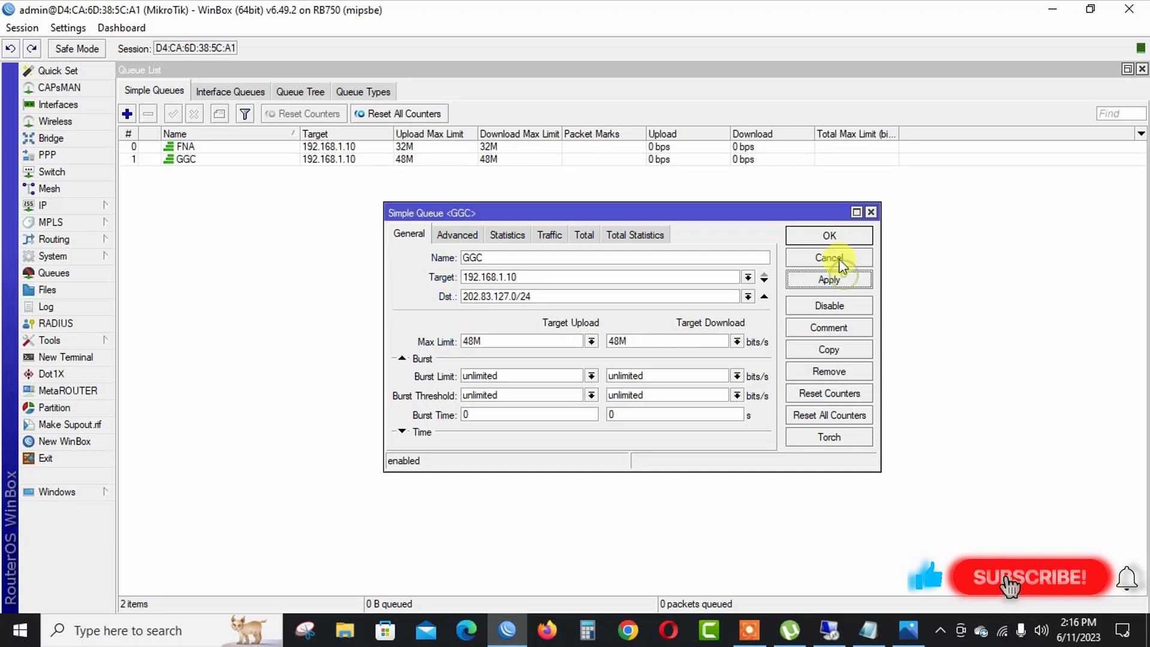
pyautogui.click(831, 236)
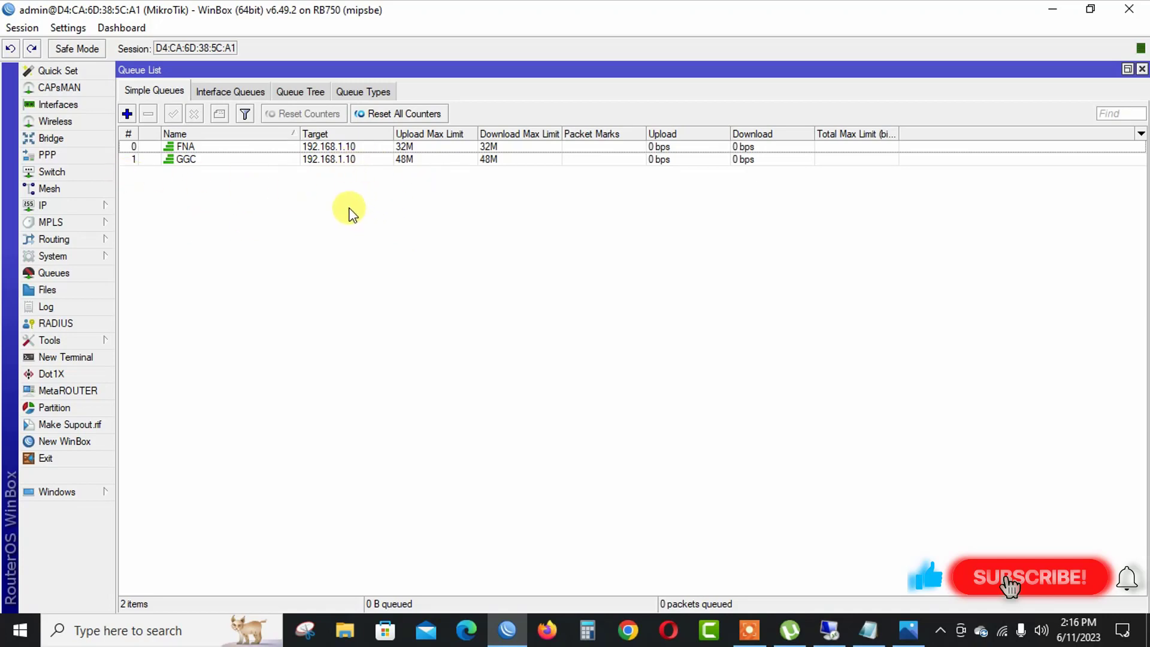
# Step: Create a simple queue named FTP and copy the FTP address 10.20.30.40 from the Notepad notes as its destination
pyautogui.click(126, 114)
pyautogui.write('F')
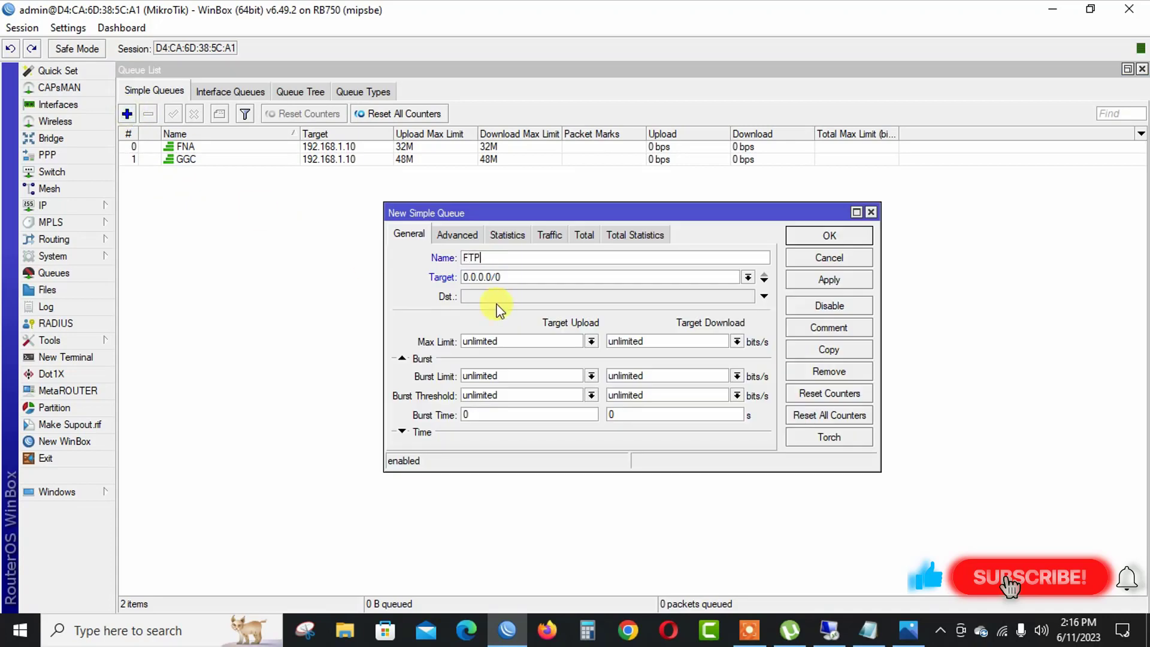
pyautogui.write('TP')
pyautogui.click(868, 629)
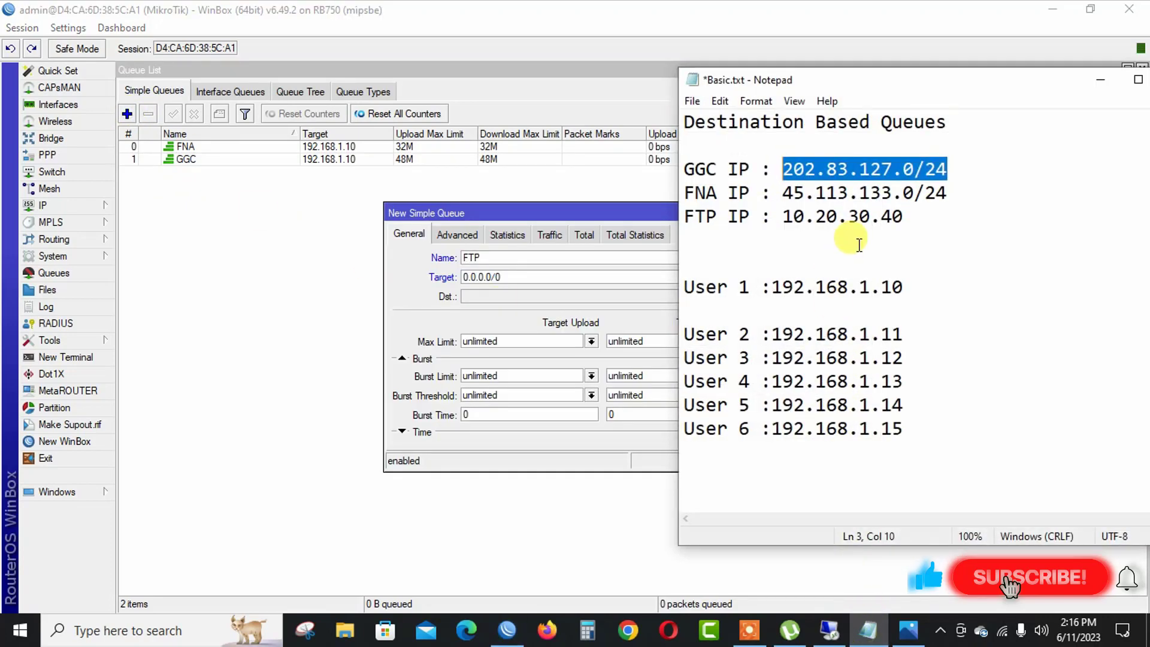
pyautogui.moveTo(900, 216); pyautogui.dragTo(785, 216)
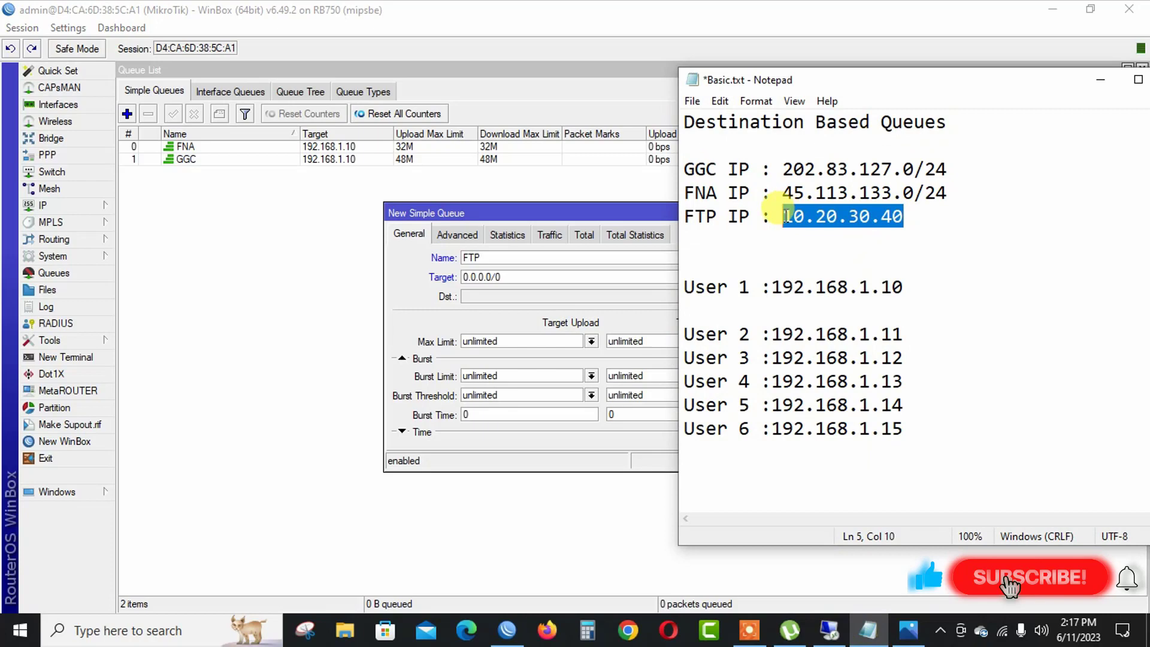
pyautogui.click(1102, 82)
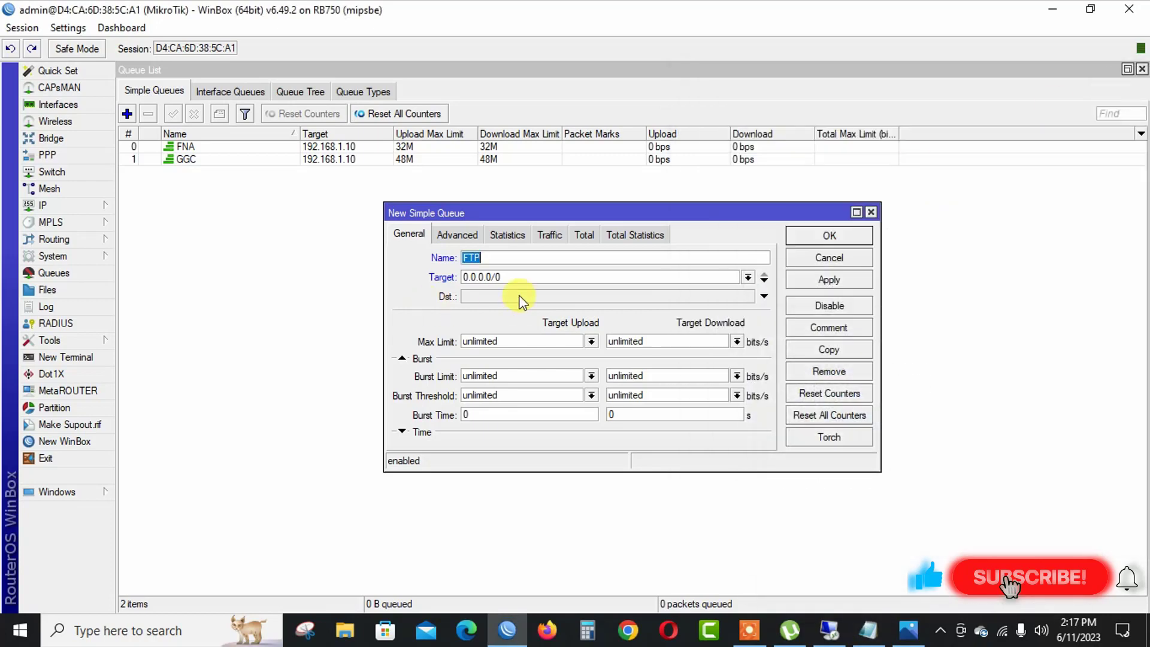
pyautogui.click(510, 294)
pyautogui.hotkey('ctrl', 'v')
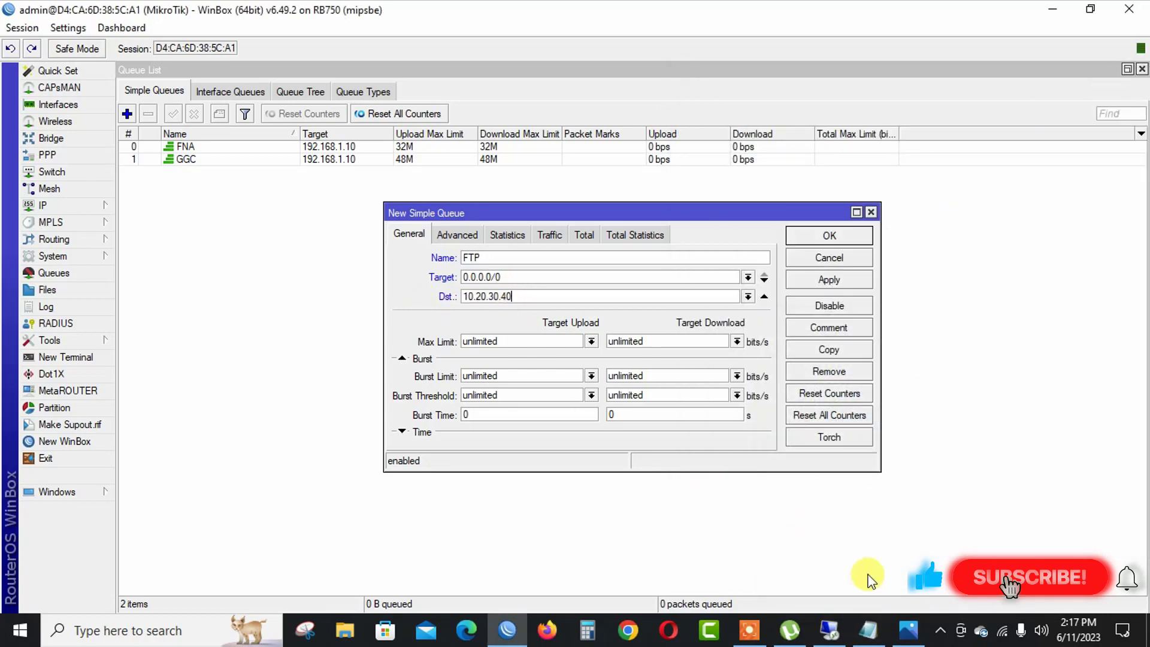
# Step: Copy User 1's address 192.168.1.10 from the Notepad notes into the FTP queue's target and save the queue with unlimited max limits
pyautogui.click(908, 632)
pyautogui.moveTo(903, 287); pyautogui.dragTo(776, 292)
pyautogui.hotkey('ctrl', 'c')
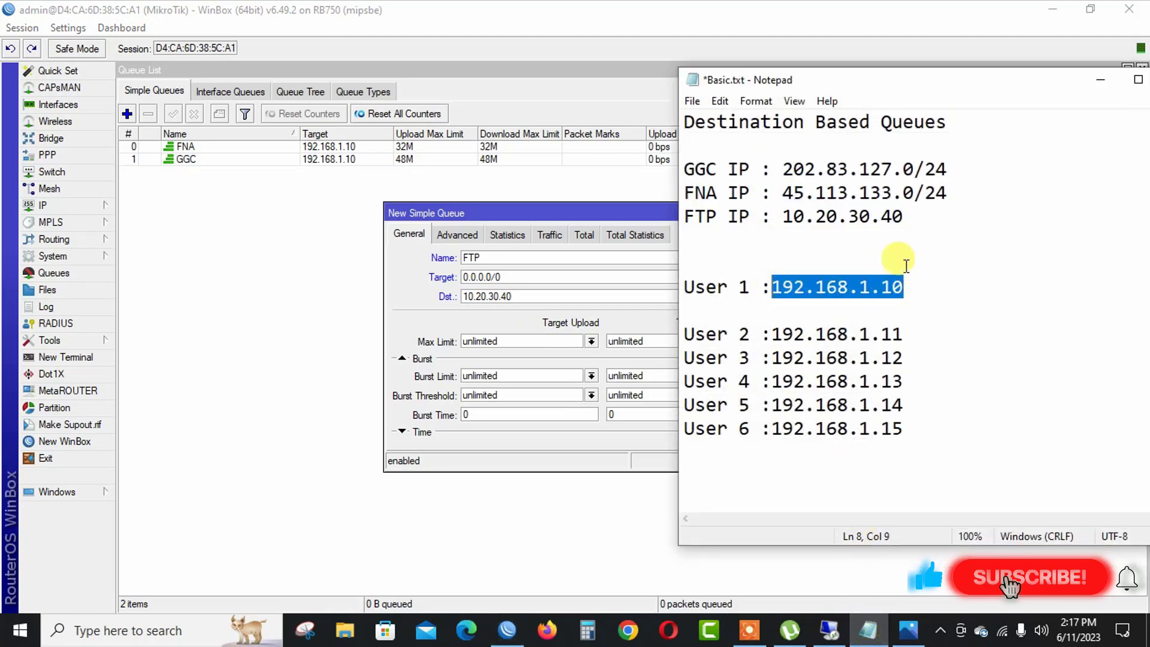
pyautogui.click(1100, 79)
pyautogui.doubleClick(536, 281)
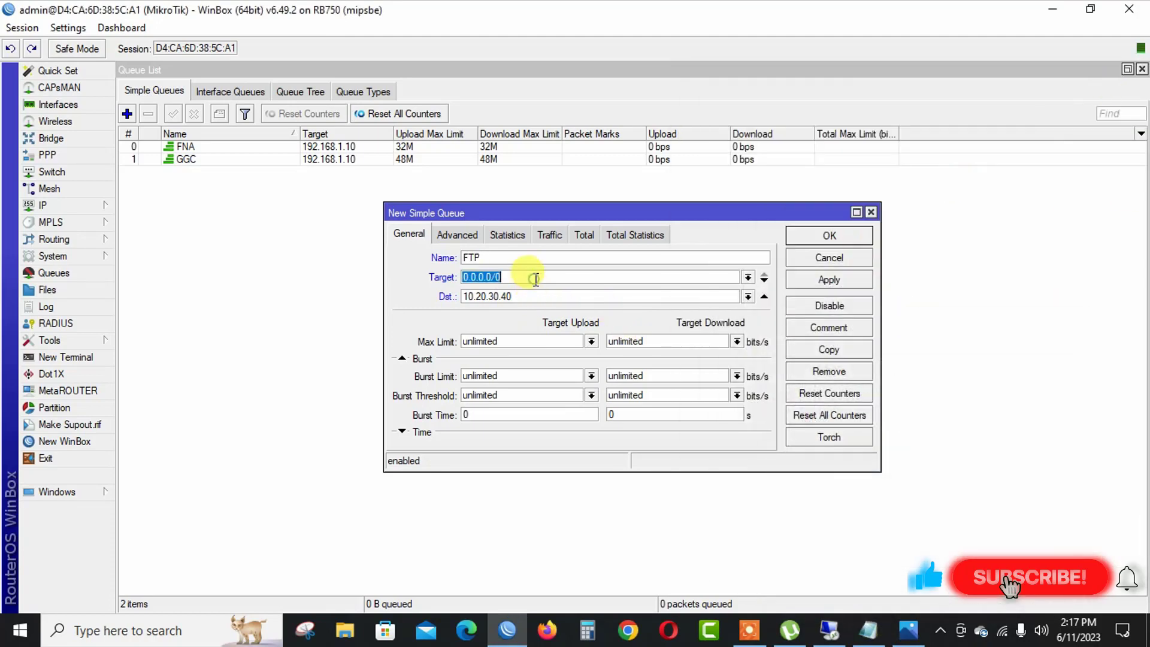
pyautogui.hotkey('ctrl', 'v')
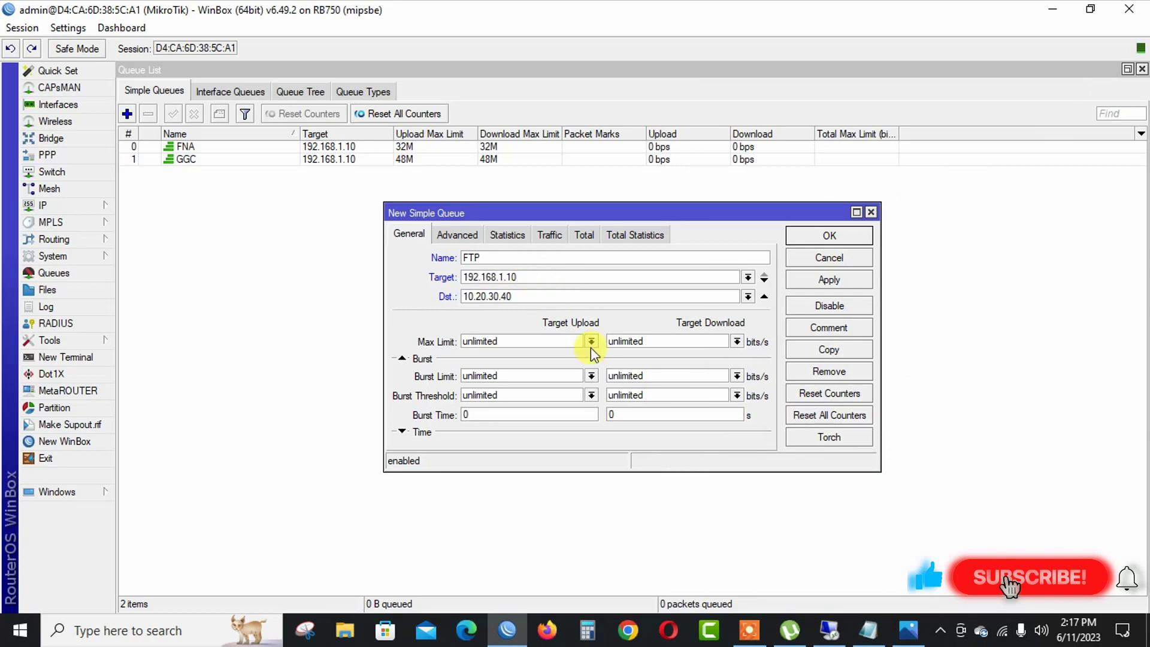
pyautogui.click(827, 279)
pyautogui.click(833, 236)
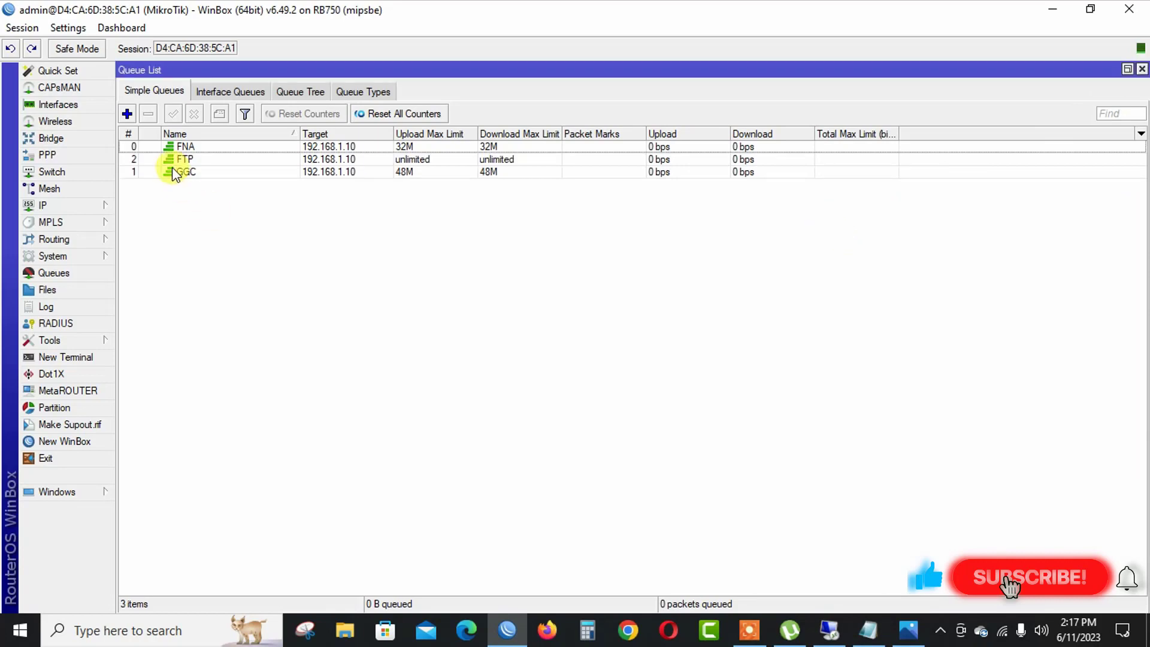
# Step: Set the FTP queue's upload and download max limits to 96M and save the queue
pyautogui.click(192, 160)
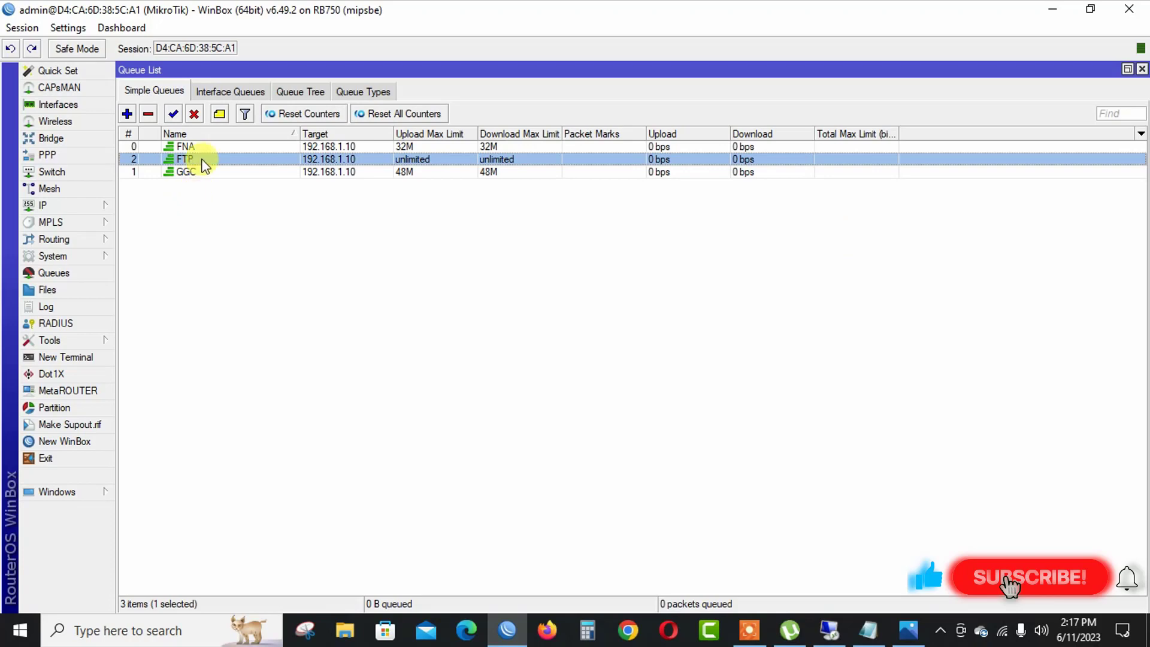
pyautogui.doubleClick(404, 160)
pyautogui.click(592, 342)
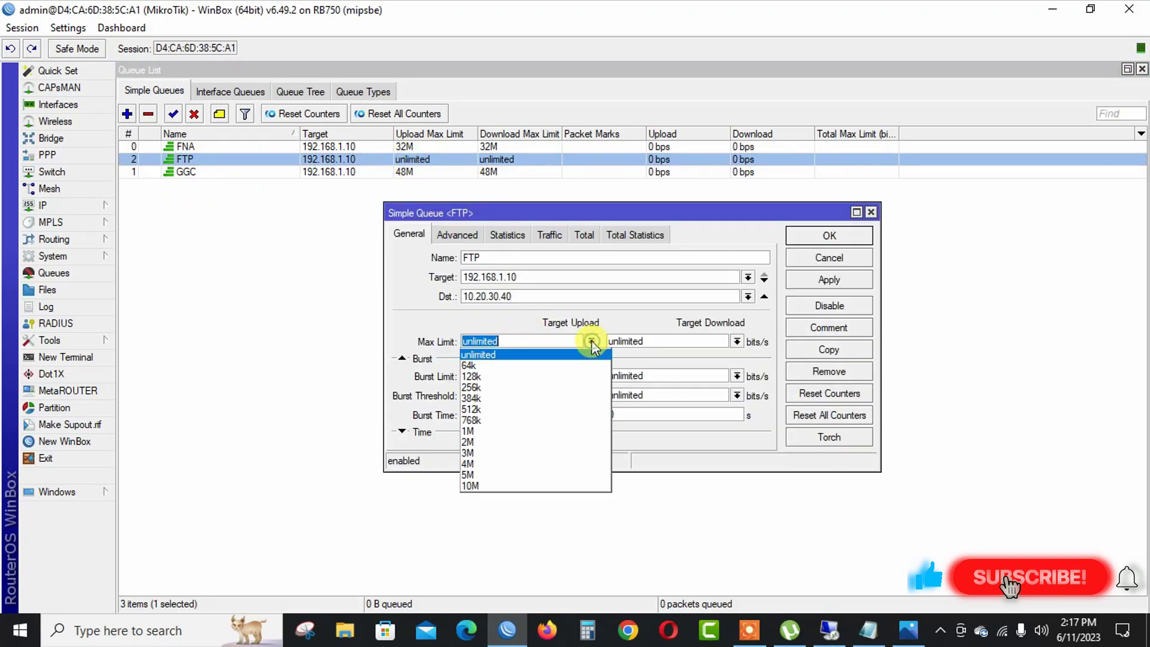
pyautogui.click(494, 481)
pyautogui.moveTo(473, 341); pyautogui.dragTo(379, 353)
pyautogui.write('96M')
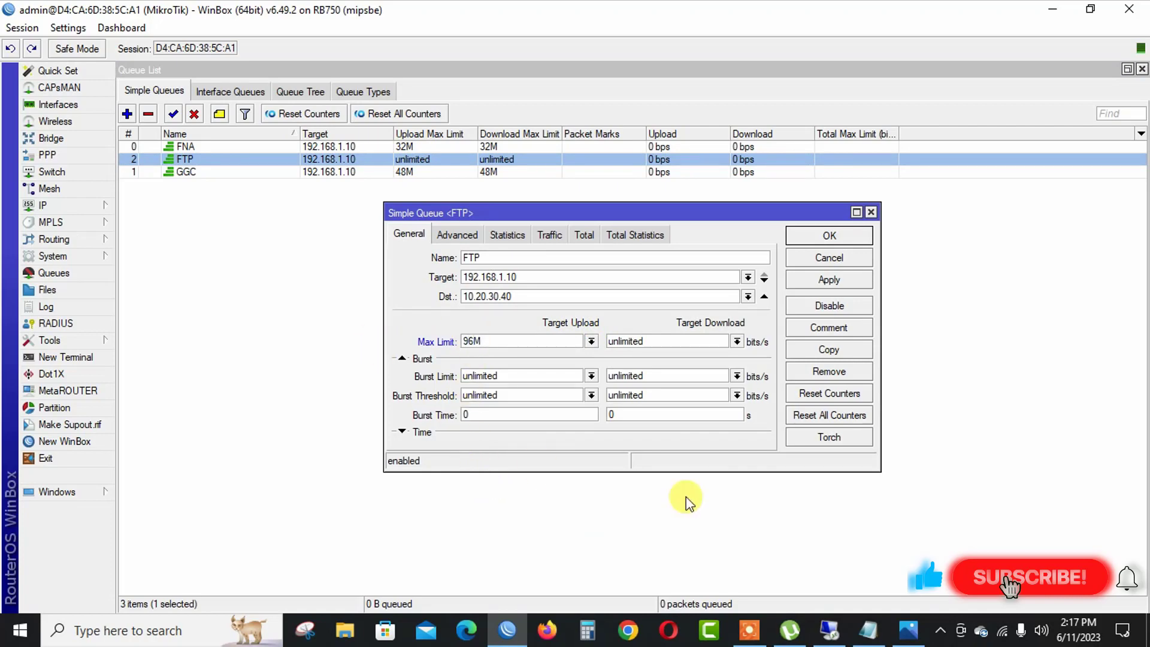
pyautogui.doubleClick(501, 342)
pyautogui.hotkey('ctrl', 'c')
pyautogui.doubleClick(654, 342)
pyautogui.hotkey('ctrl', 'v')
pyautogui.click(831, 274)
pyautogui.click(829, 236)
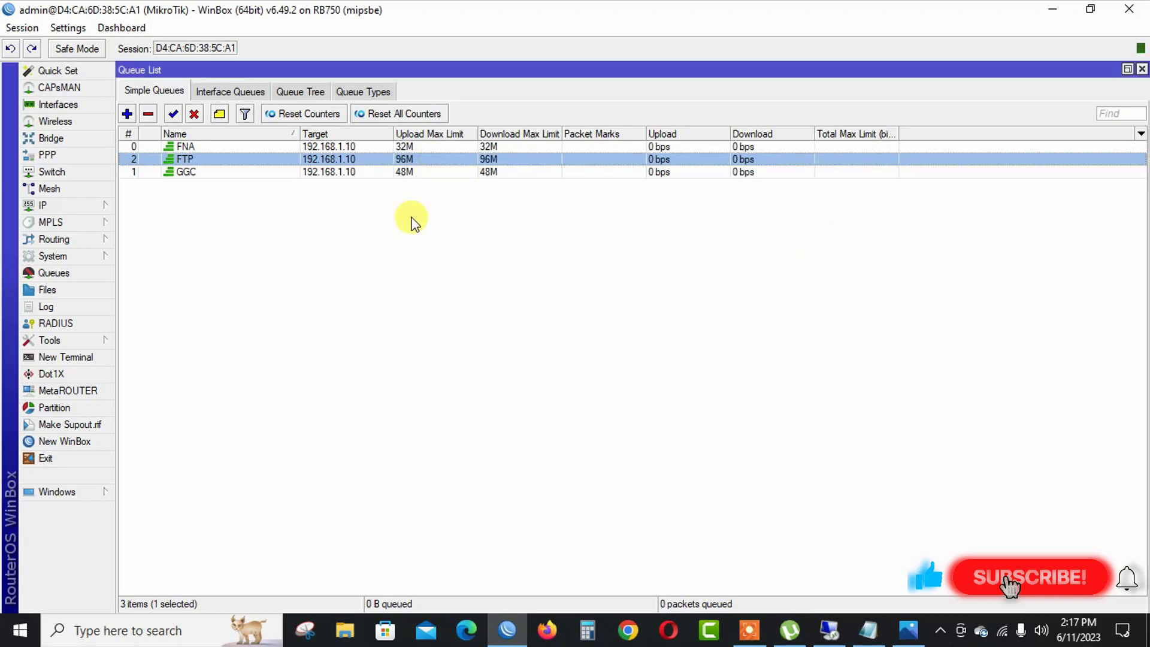
# Step: Sort the simple queue list by queue number and go through the FNA, GGC and FTP entries
pyautogui.rightClick(242, 238)
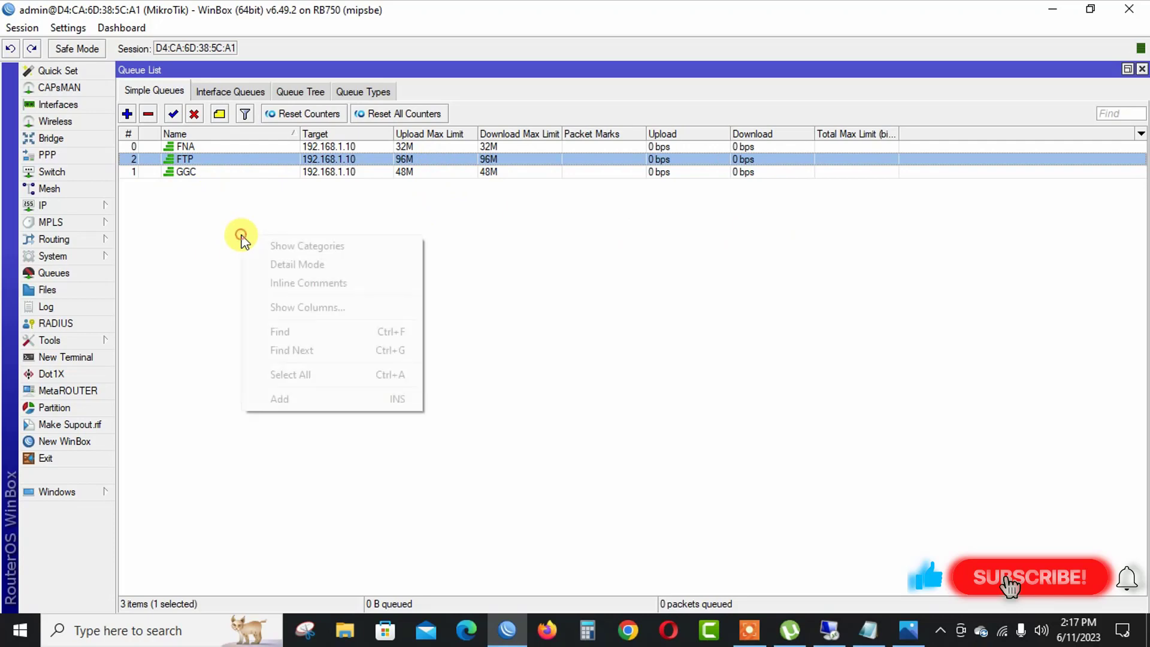
pyautogui.click(172, 218)
pyautogui.click(130, 133)
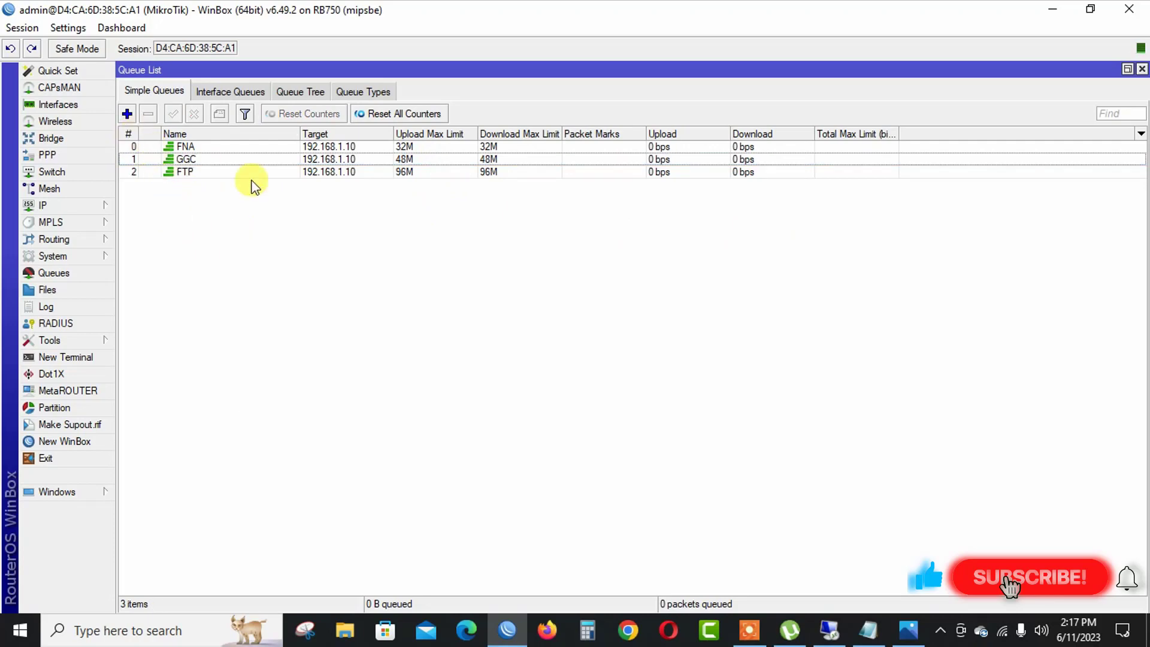
pyautogui.click(220, 149)
pyautogui.click(217, 160)
pyautogui.click(211, 172)
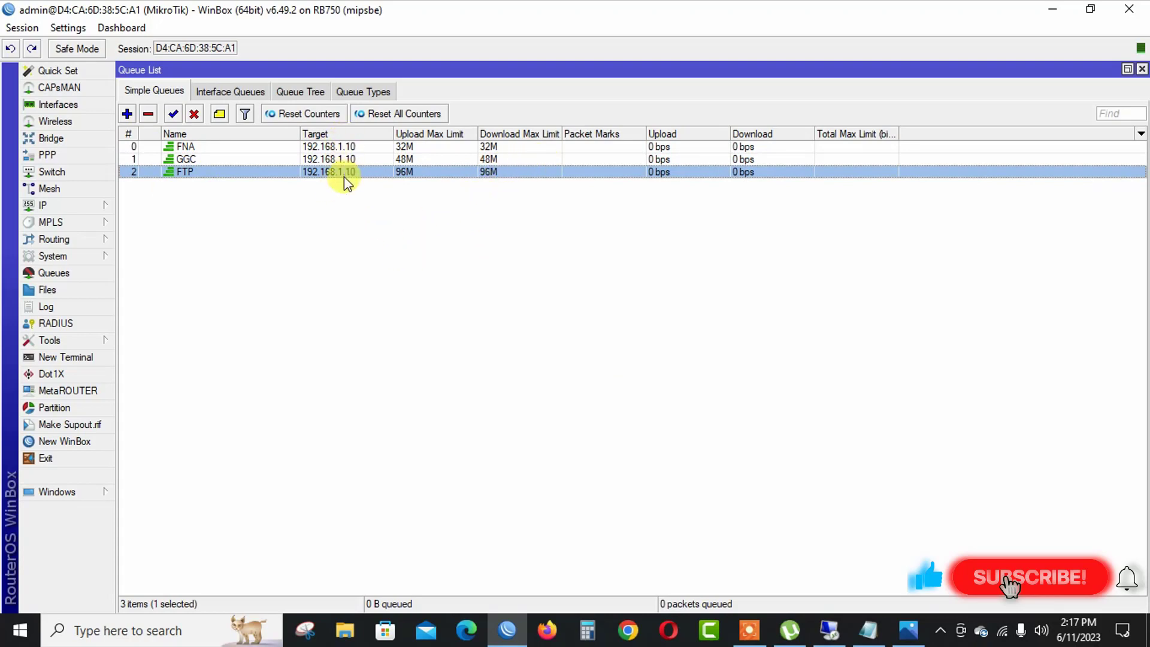
# Step: Show the Dst. column in the simple queue list
pyautogui.rightClick(418, 248)
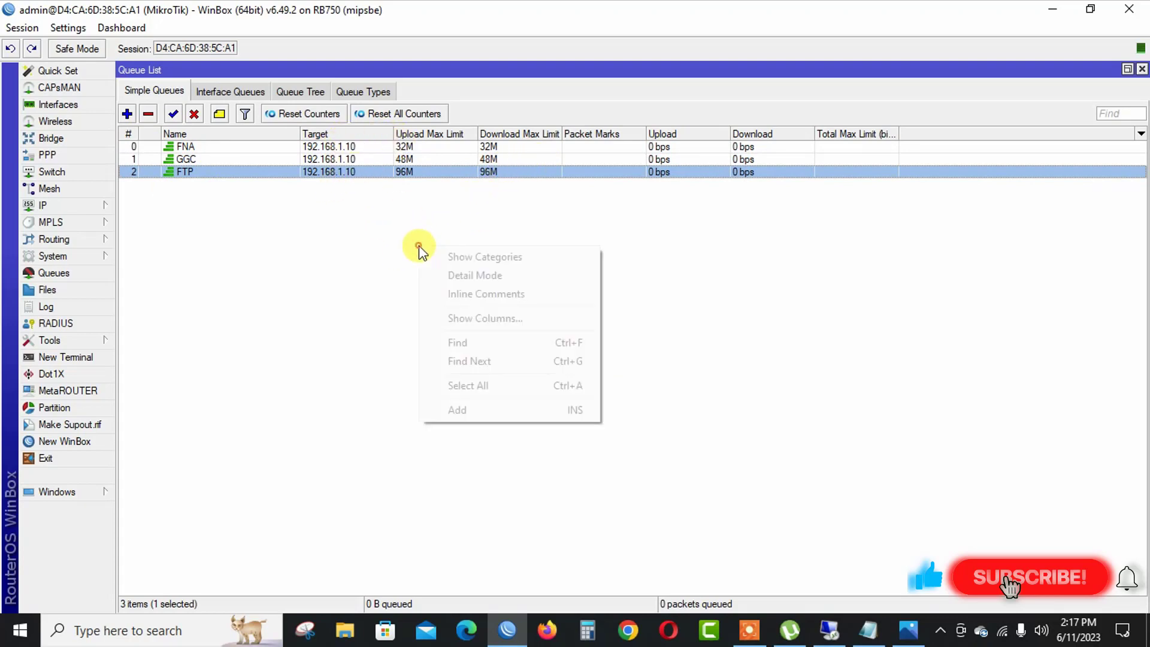
pyautogui.click(534, 318)
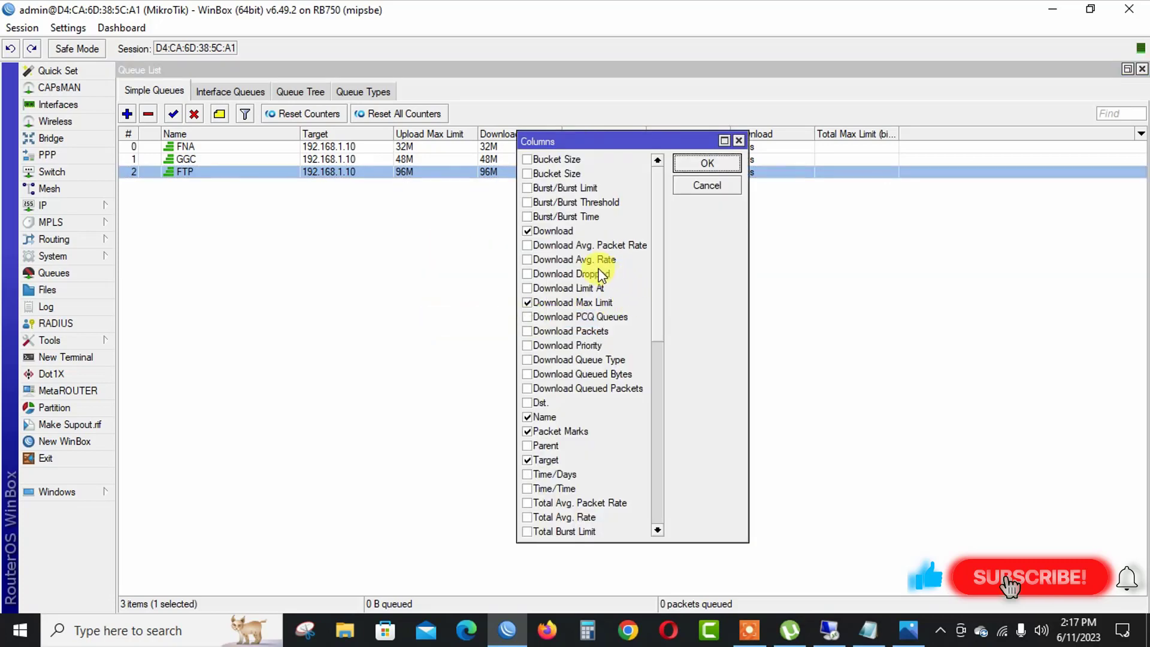
pyautogui.scroll(-3, 601, 275)
pyautogui.click(528, 289)
pyautogui.click(704, 163)
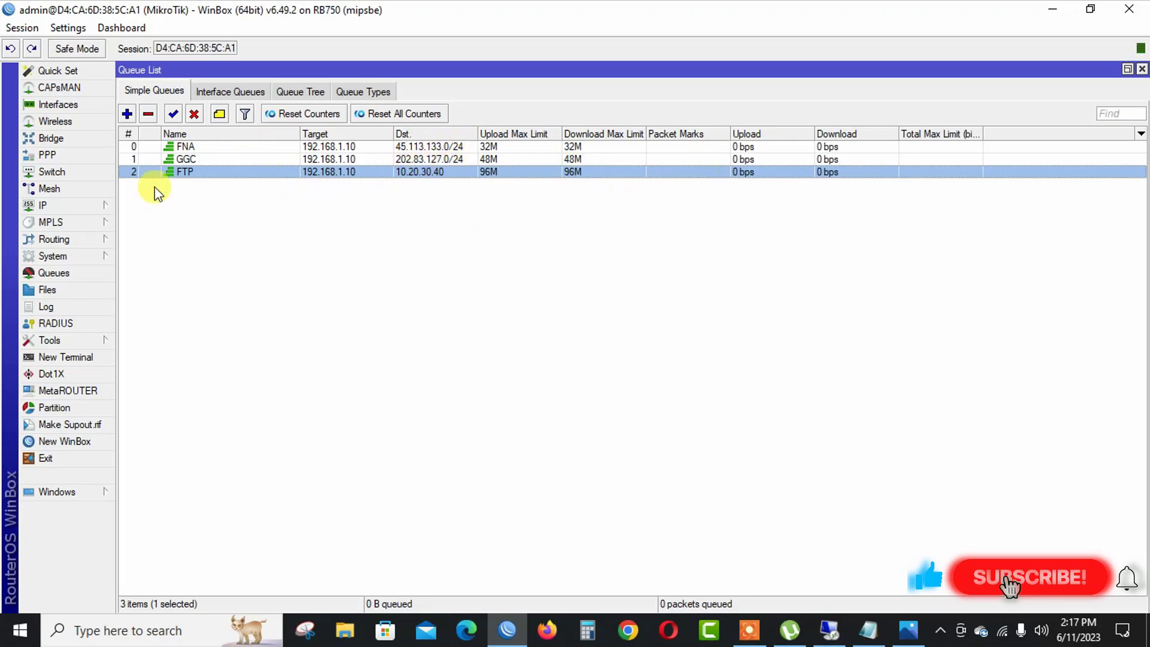
pyautogui.rightClick(526, 245)
pyautogui.click(612, 313)
pyautogui.click(288, 279)
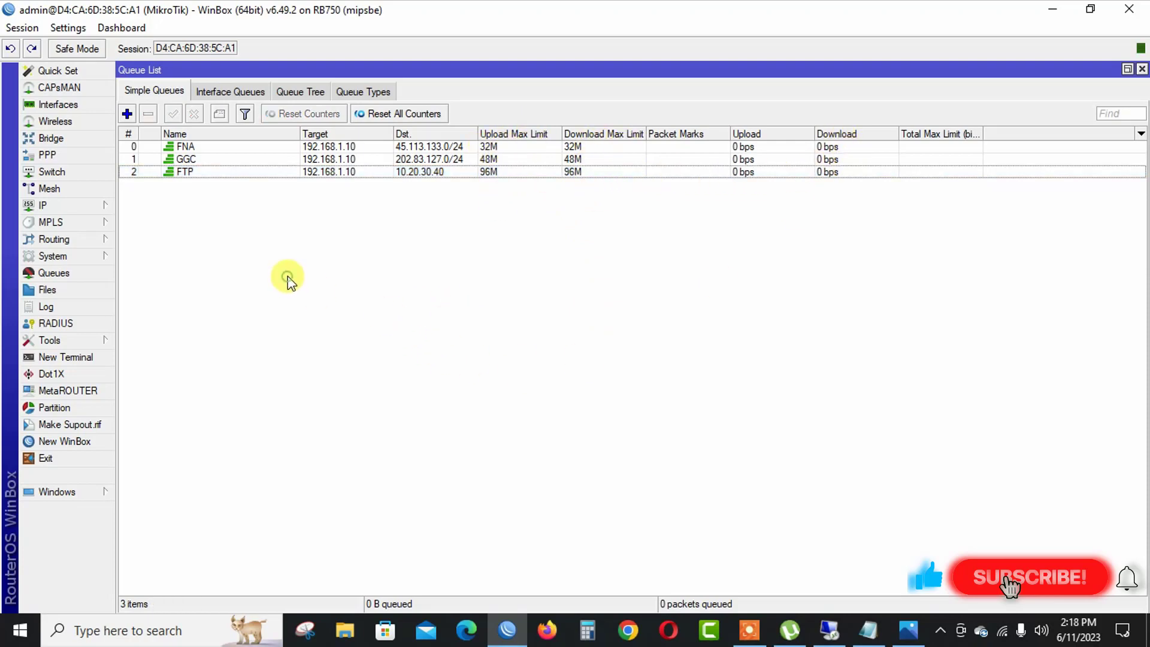
pyautogui.click(748, 629)
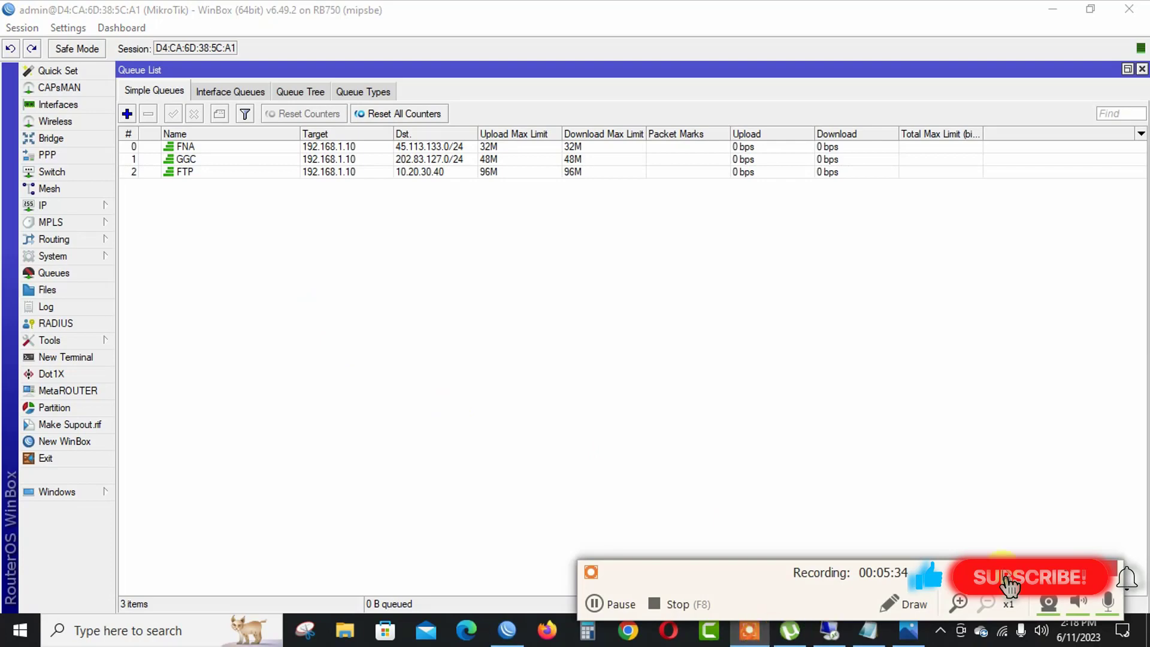
pyautogui.click(267, 318)
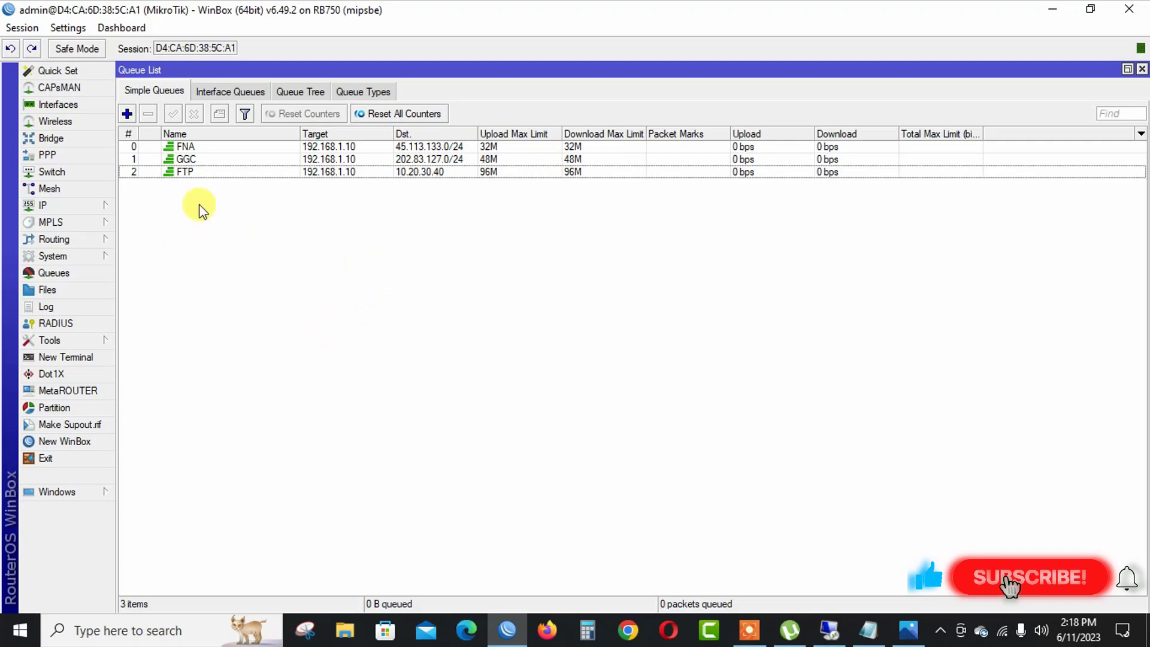
# Step: Create a simple queue named User 1 and copy the address 192.168.1.10 from the Notepad notes as its target
pyautogui.click(128, 113)
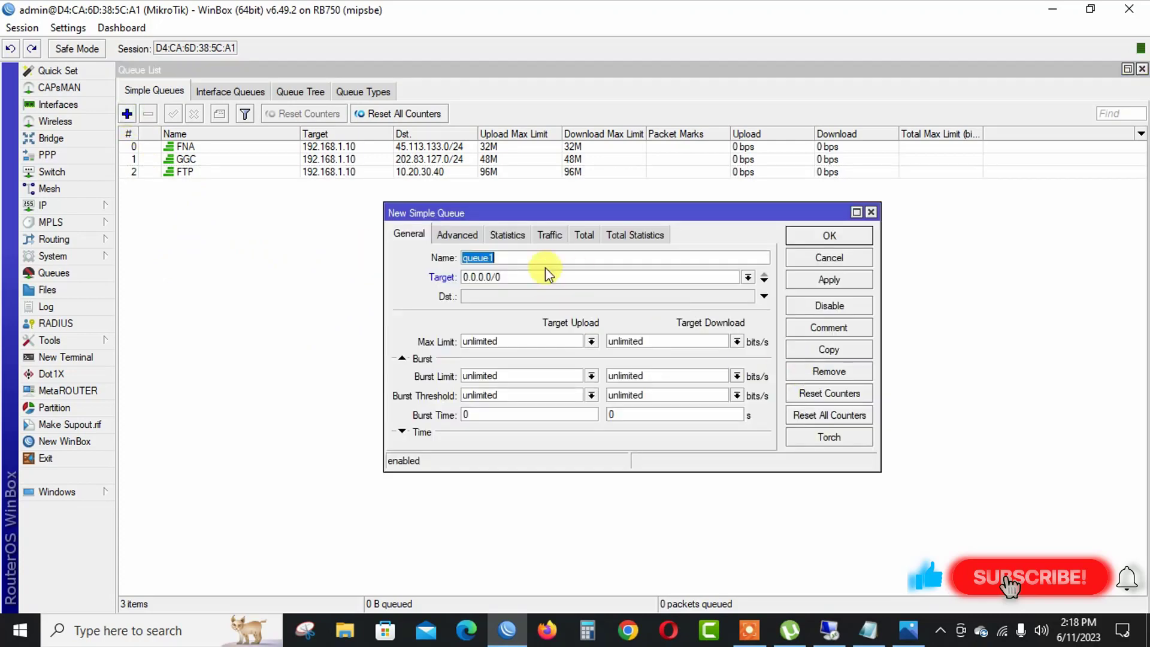
pyautogui.write('User 1')
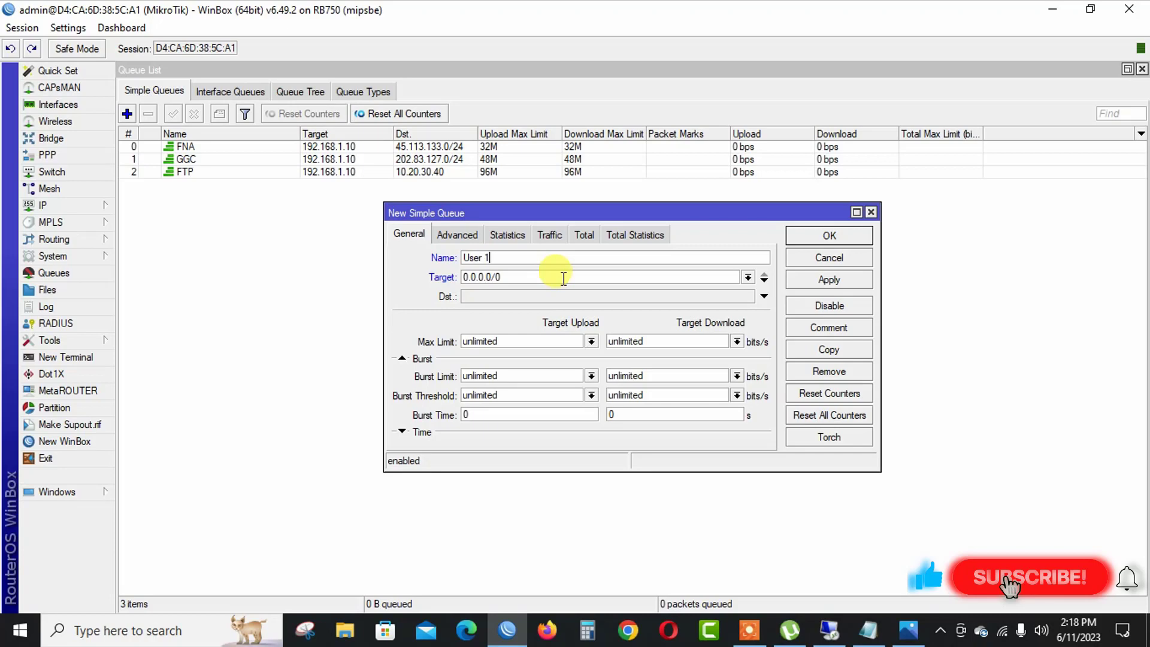
pyautogui.click(880, 631)
pyautogui.rightClick(859, 292)
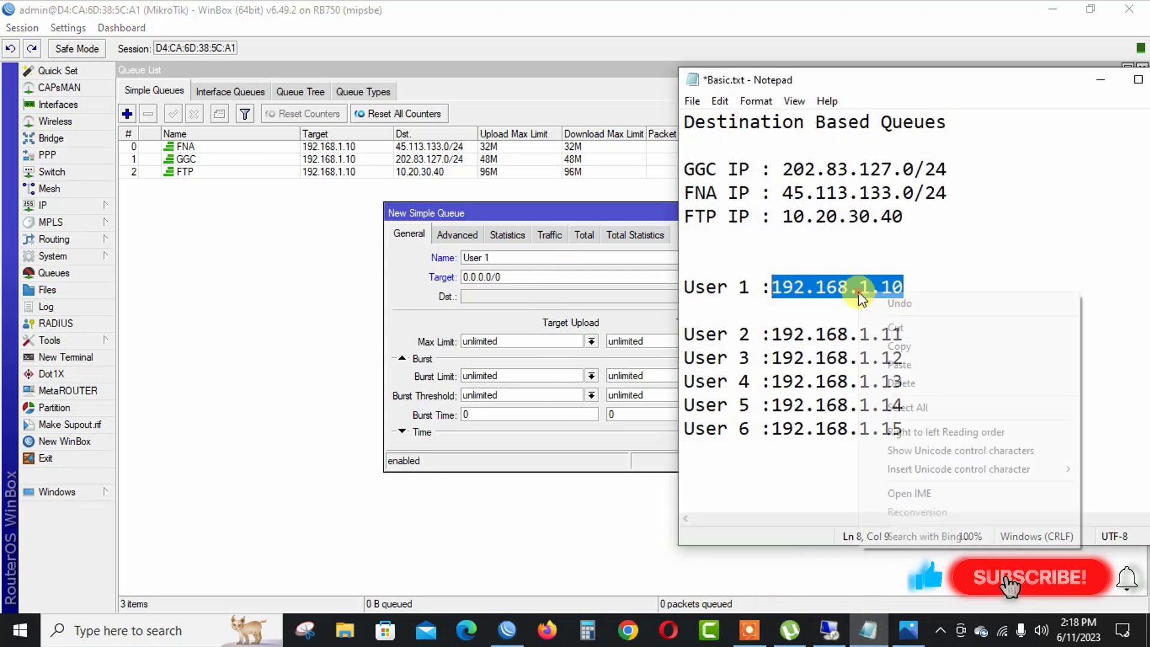
pyautogui.click(905, 342)
pyautogui.click(1100, 80)
pyautogui.doubleClick(508, 276)
pyautogui.hotkey('ctrl', 'v')
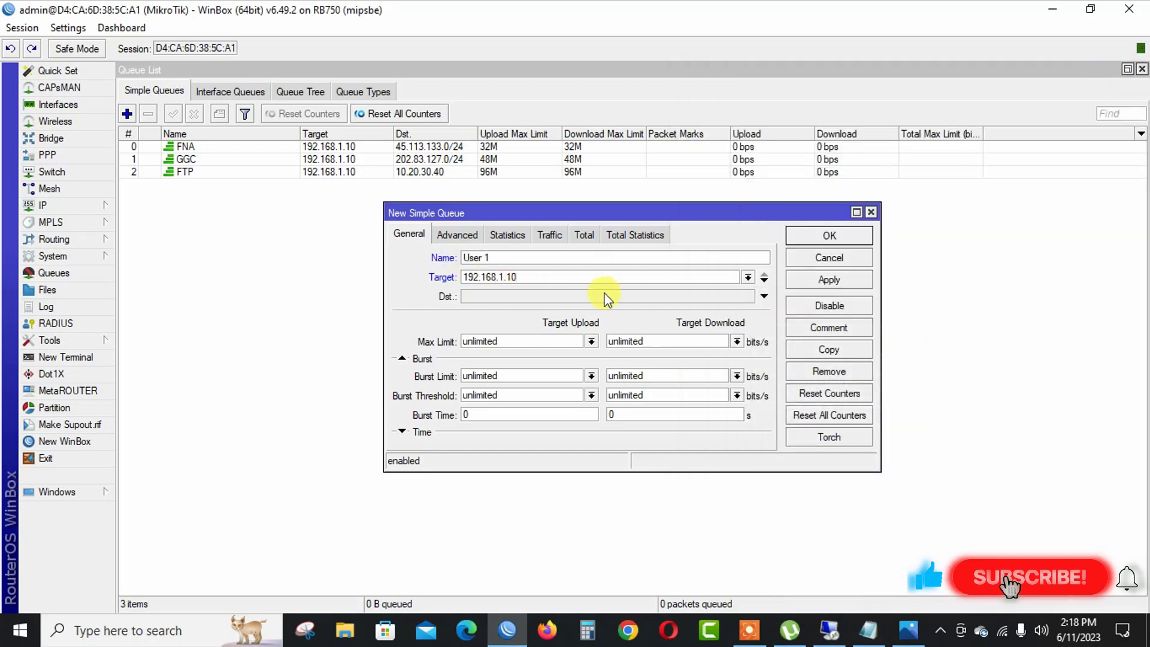
# Step: Set the User 1 queue's upload and download max limits to 3M, leave its destination empty and save the queue
pyautogui.click(592, 341)
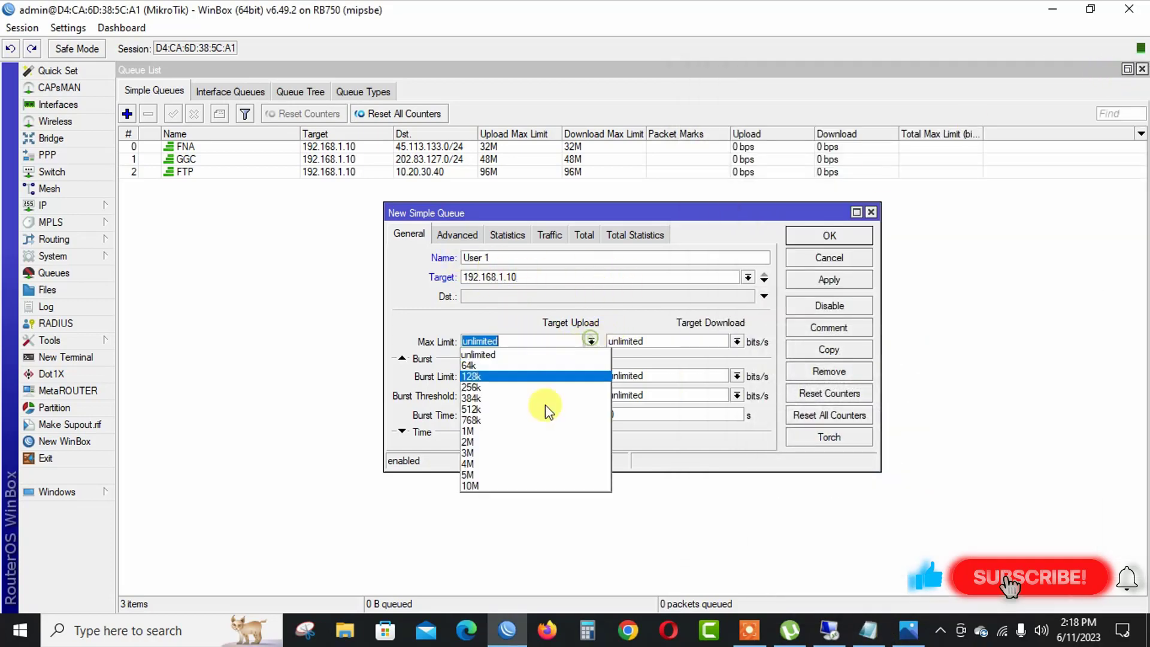
pyautogui.click(504, 454)
pyautogui.click(736, 342)
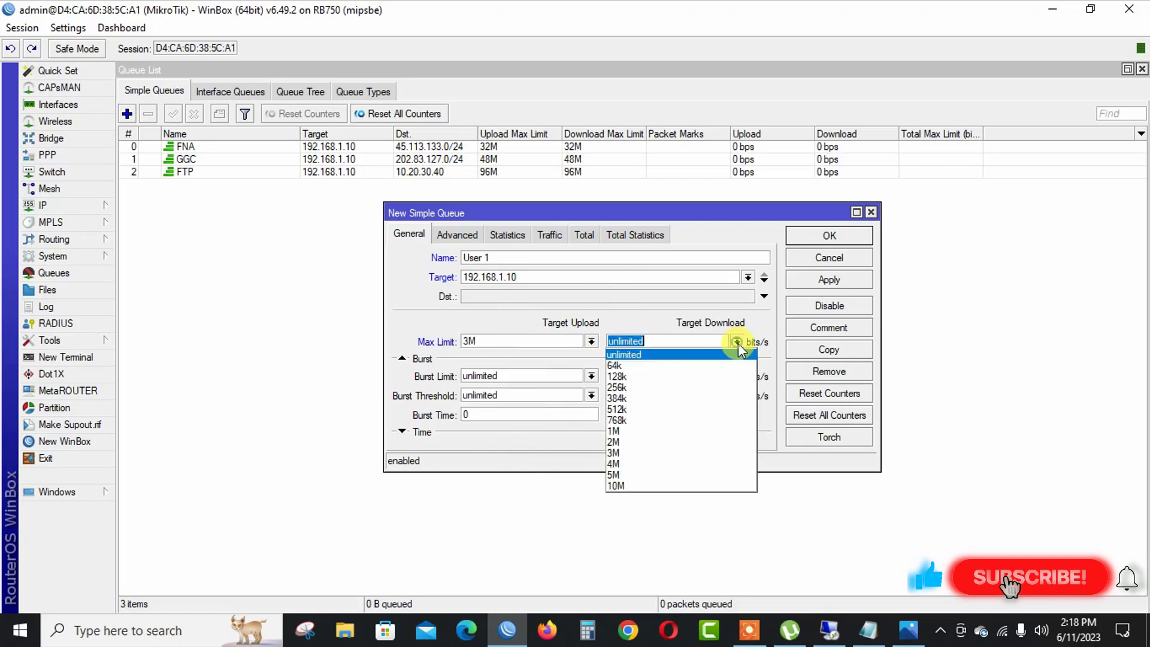
pyautogui.click(650, 452)
pyautogui.click(841, 280)
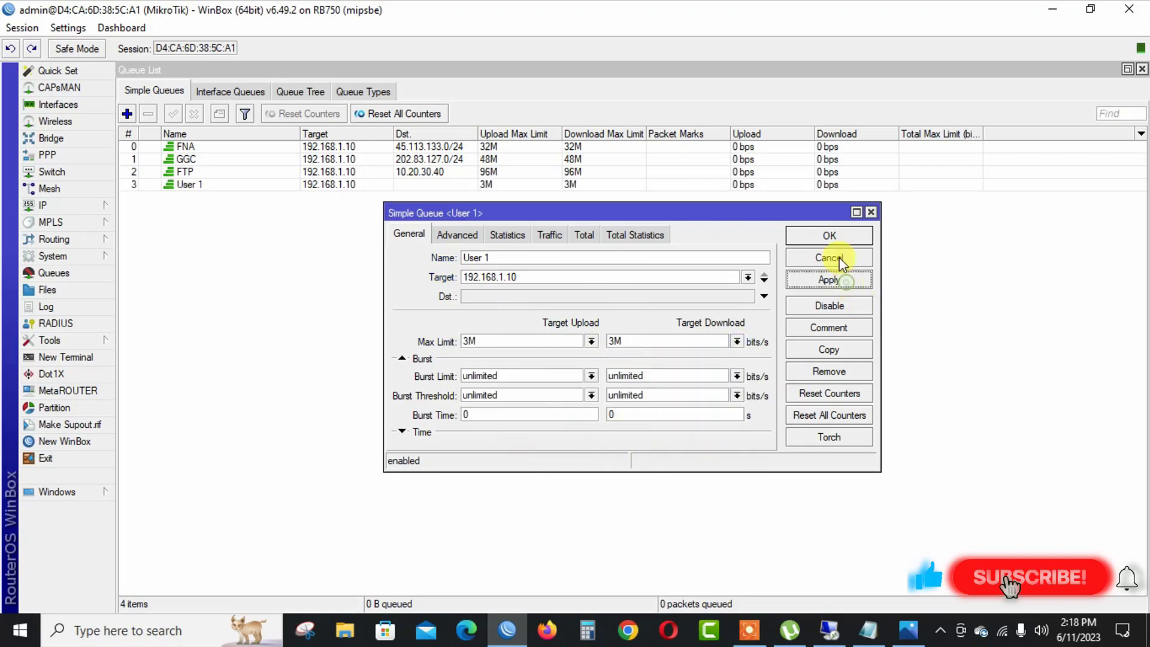
pyautogui.click(829, 234)
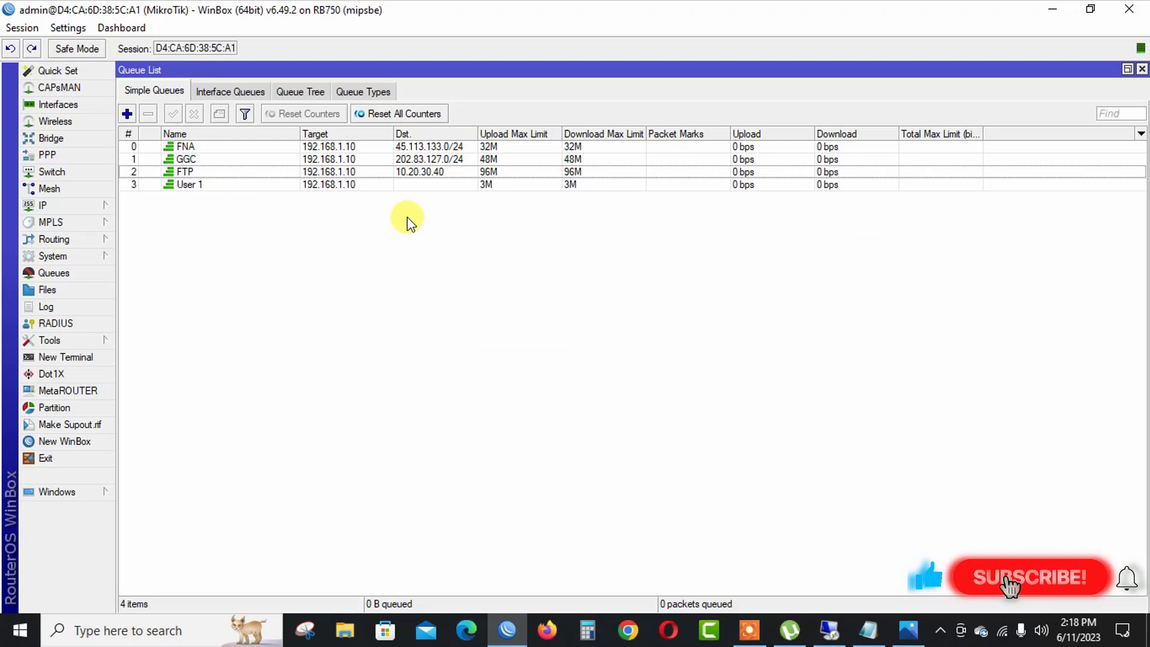
# Step: Open the User 1 queue and review its advanced settings, such as priority, queue type and parent
pyautogui.click(183, 185)
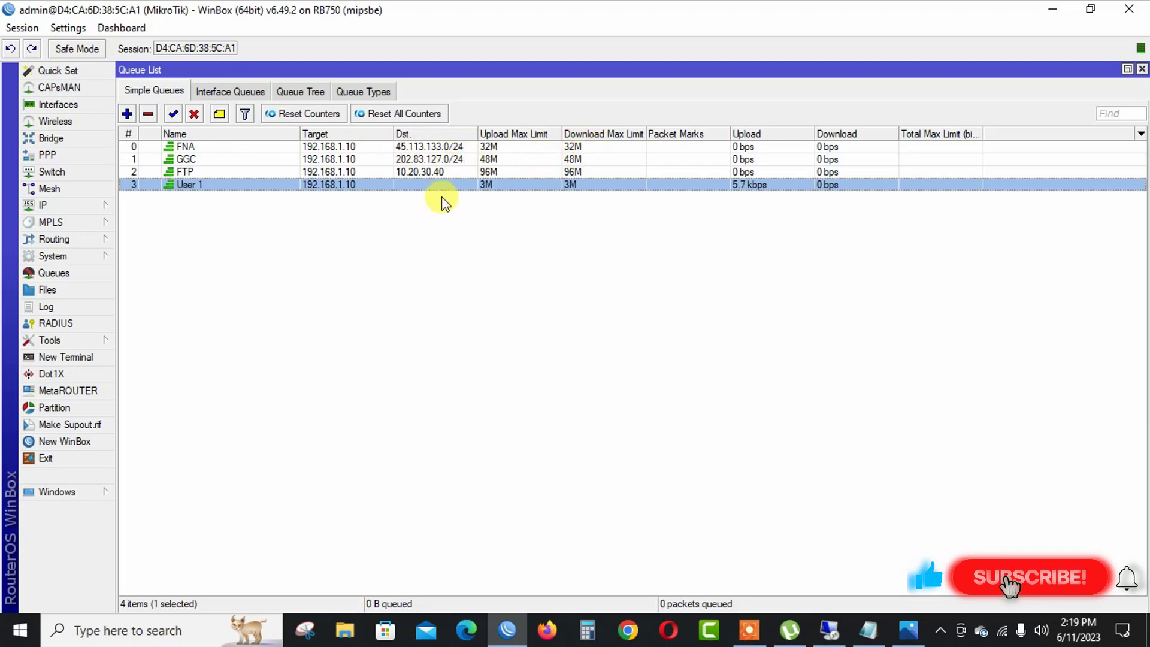
pyautogui.click(311, 243)
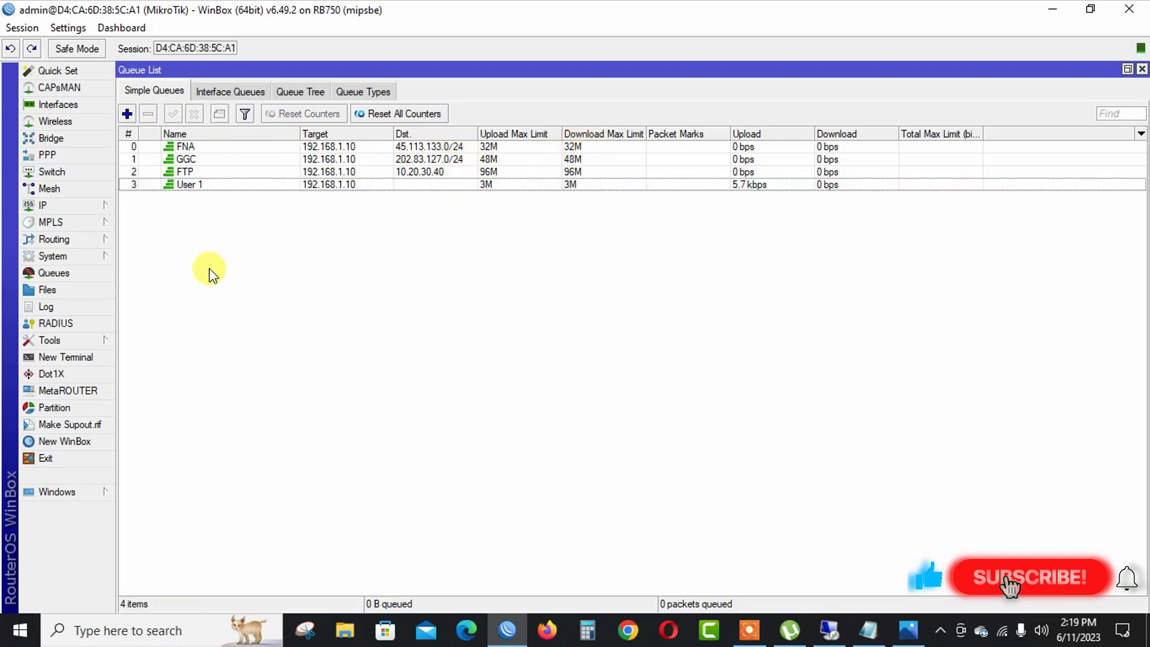
pyautogui.doubleClick(201, 184)
pyautogui.click(458, 235)
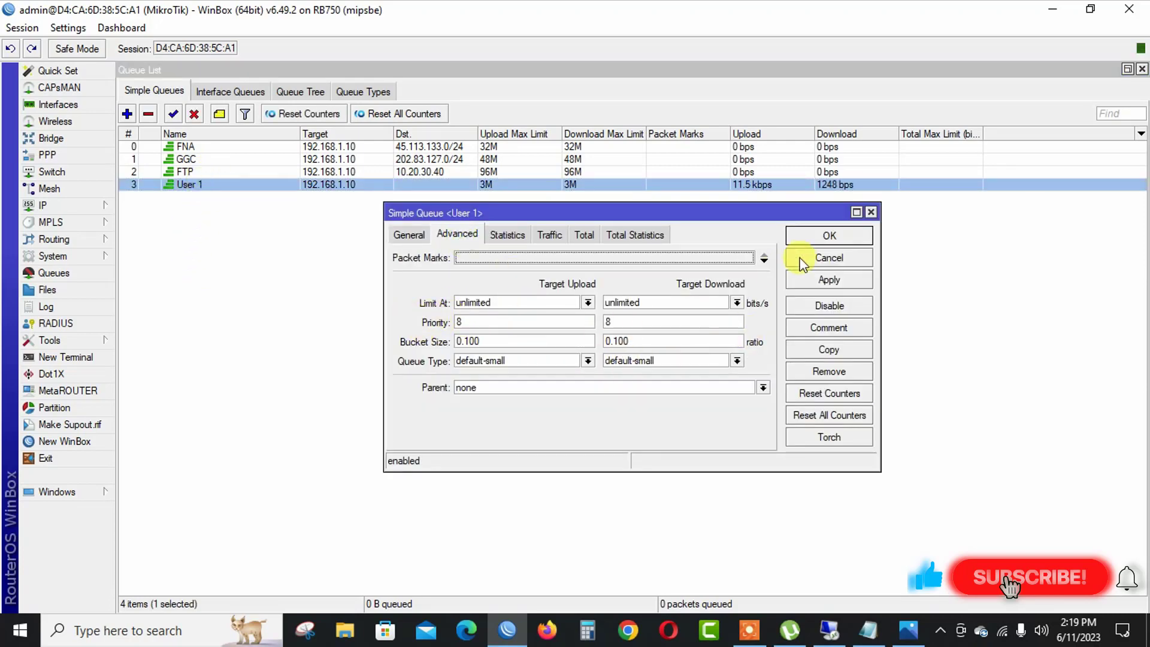
pyautogui.click(829, 236)
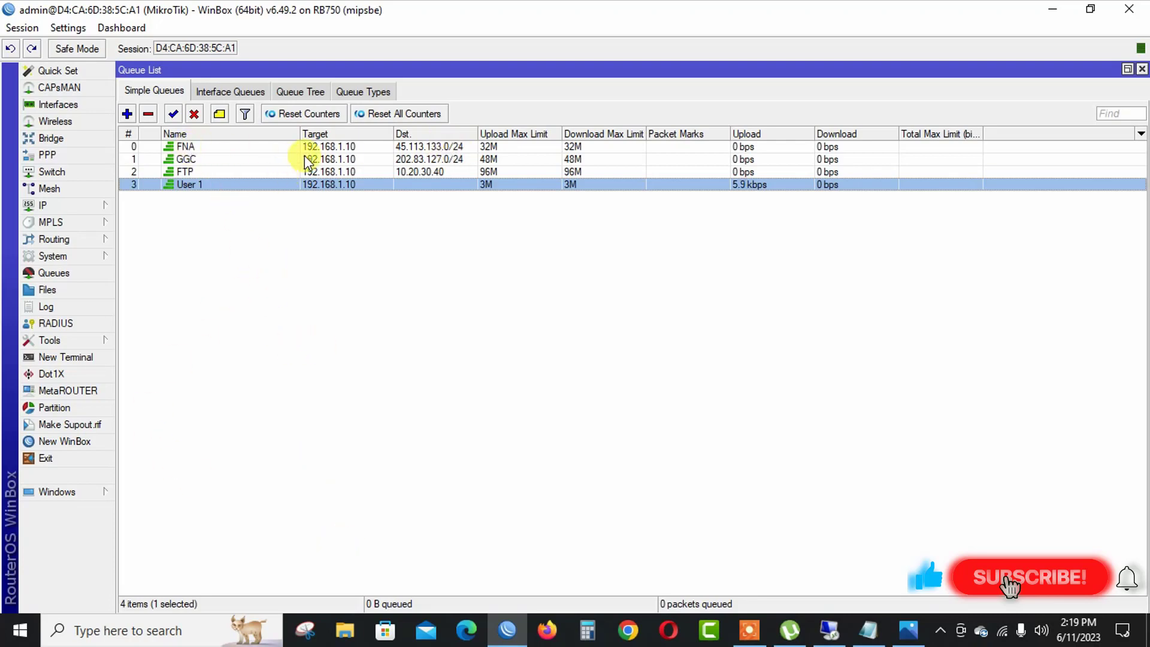
# Step: Change the FNA queue's target to the whole subnet 192.168.1.0/24 and save the queue
pyautogui.click(347, 146)
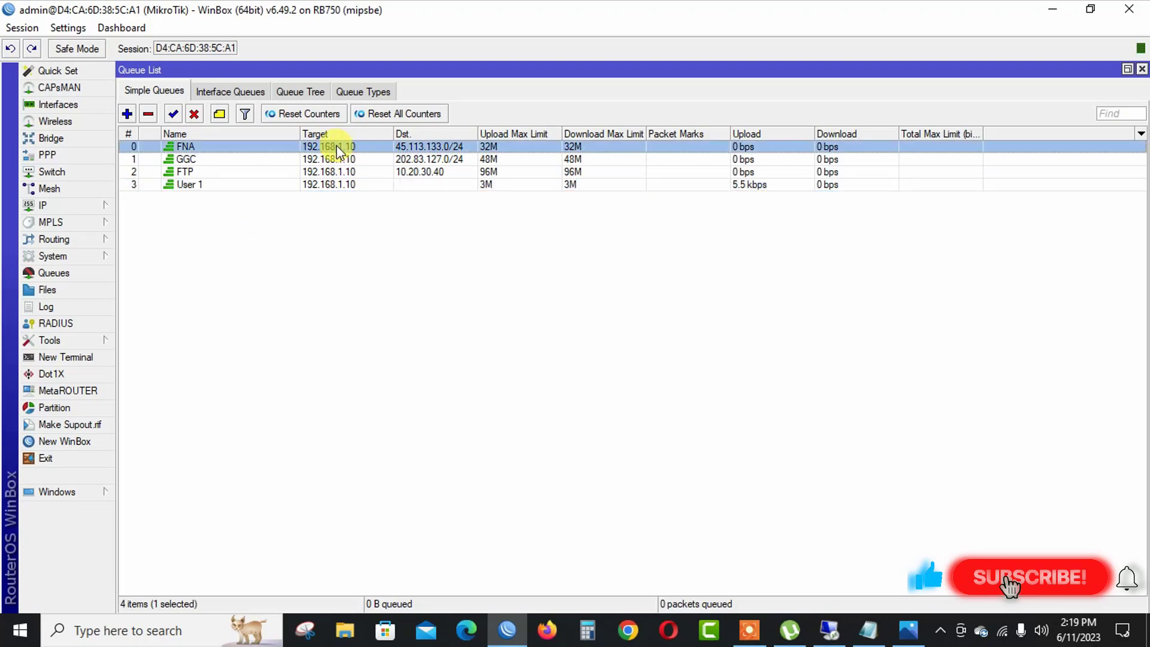
pyautogui.doubleClick(357, 145)
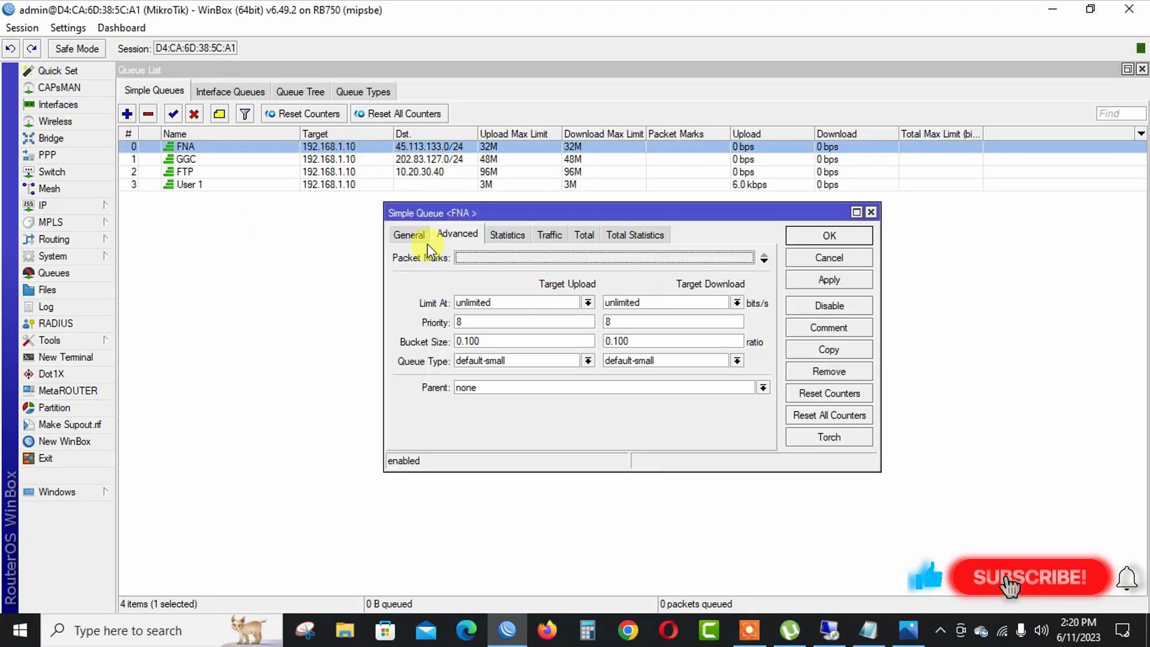
pyautogui.click(409, 235)
pyautogui.click(543, 277)
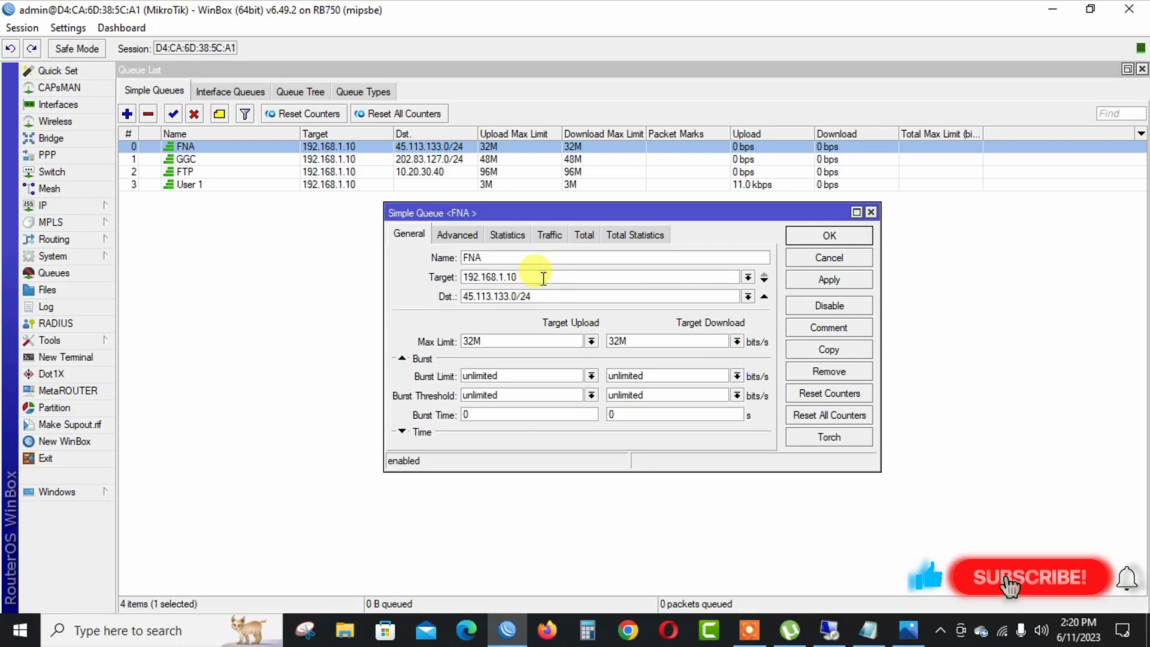
pyautogui.write('0/24')
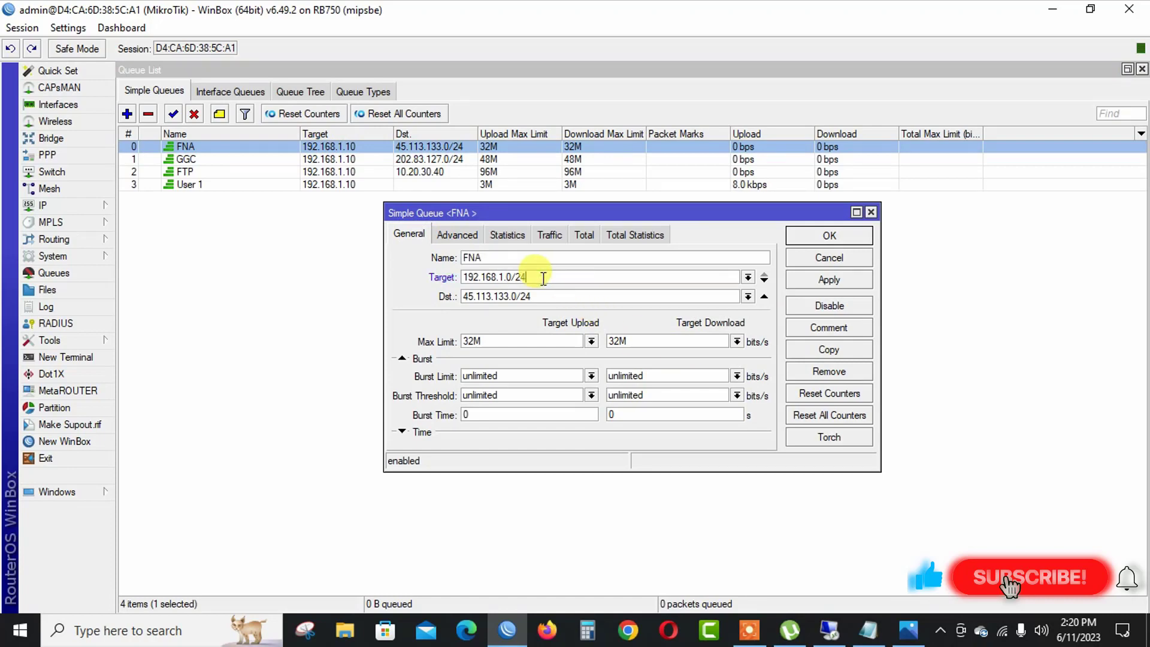
pyautogui.click(842, 279)
pyautogui.click(830, 237)
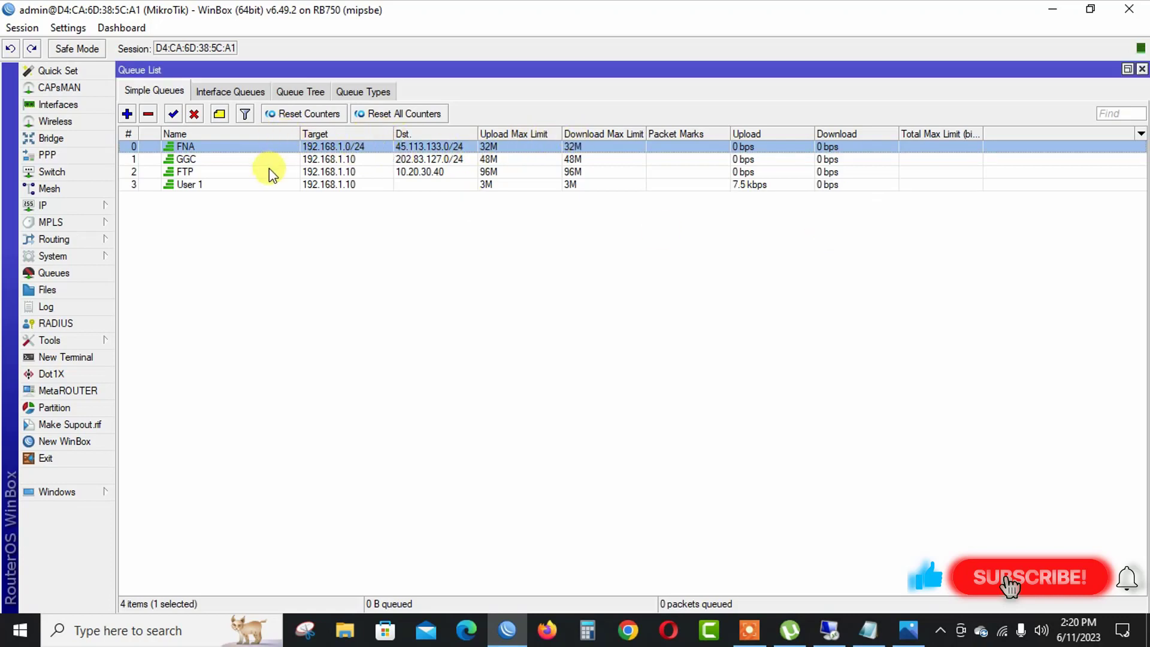
# Step: Change the GGC queue's target to the subnet 192.168.1.0/24 and save the queue
pyautogui.doubleClick(343, 157)
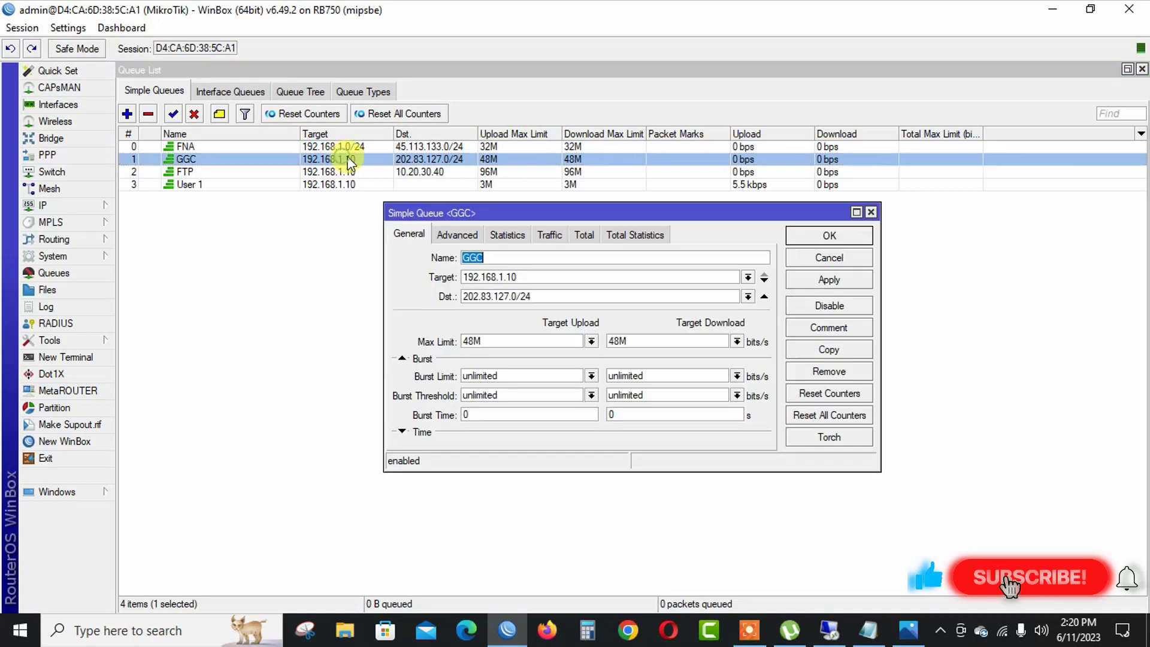
pyautogui.click(525, 275)
pyautogui.press('BackSpace')
pyautogui.press('BackSpace')
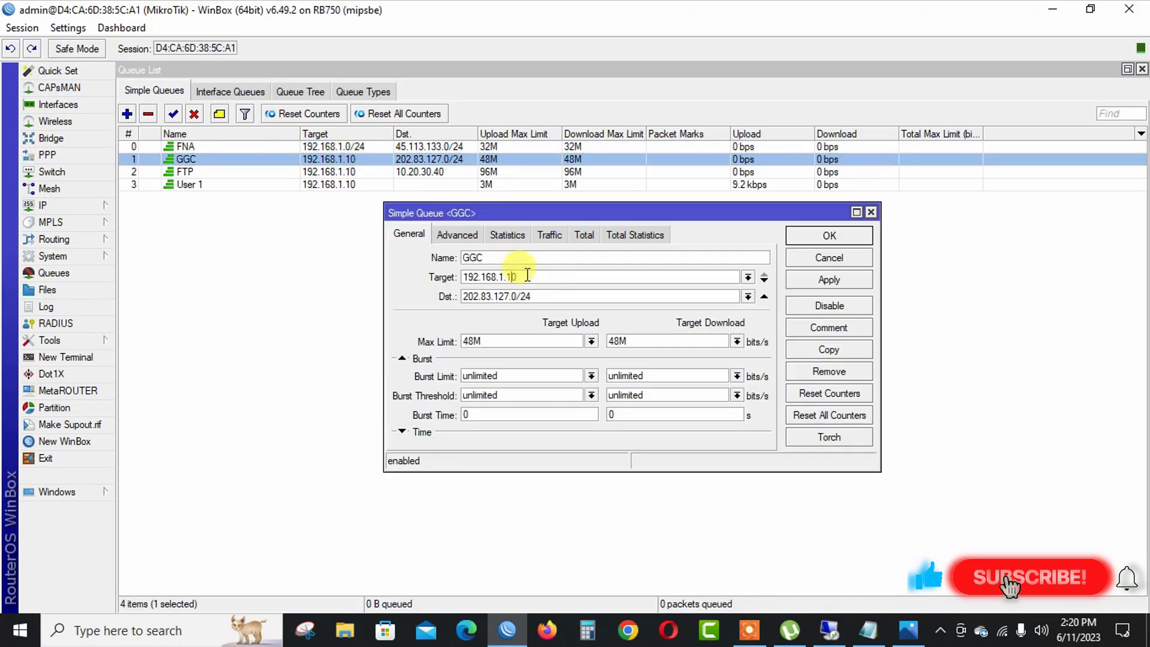
pyautogui.write('0/24')
pyautogui.click(841, 278)
pyautogui.click(831, 241)
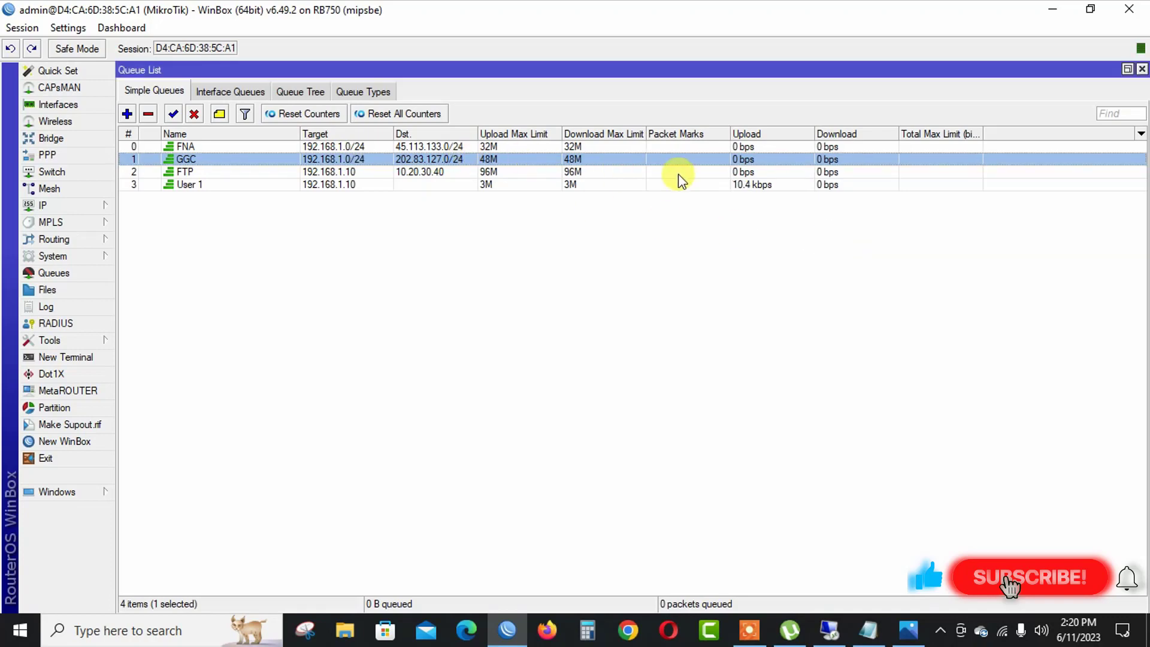
# Step: Change the FTP queue's target to the subnet 192.168.1.0/24 and save the queue
pyautogui.doubleClick(385, 174)
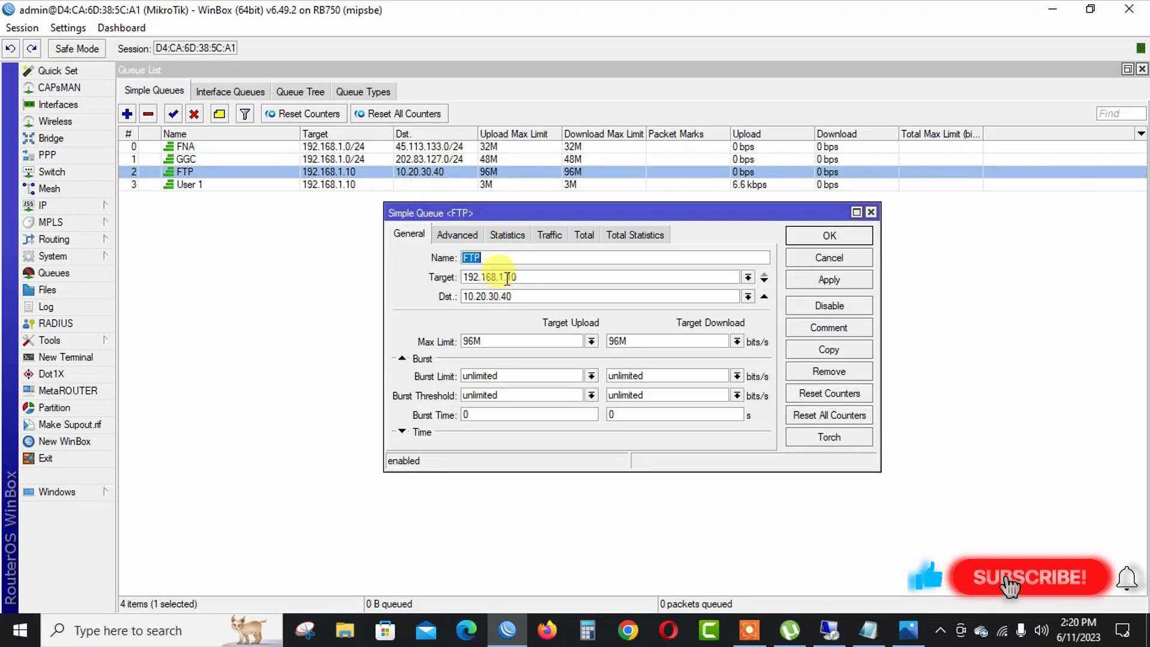
pyautogui.click(526, 274)
pyautogui.press('BackSpace')
pyautogui.press('BackSpace')
pyautogui.write('0/24')
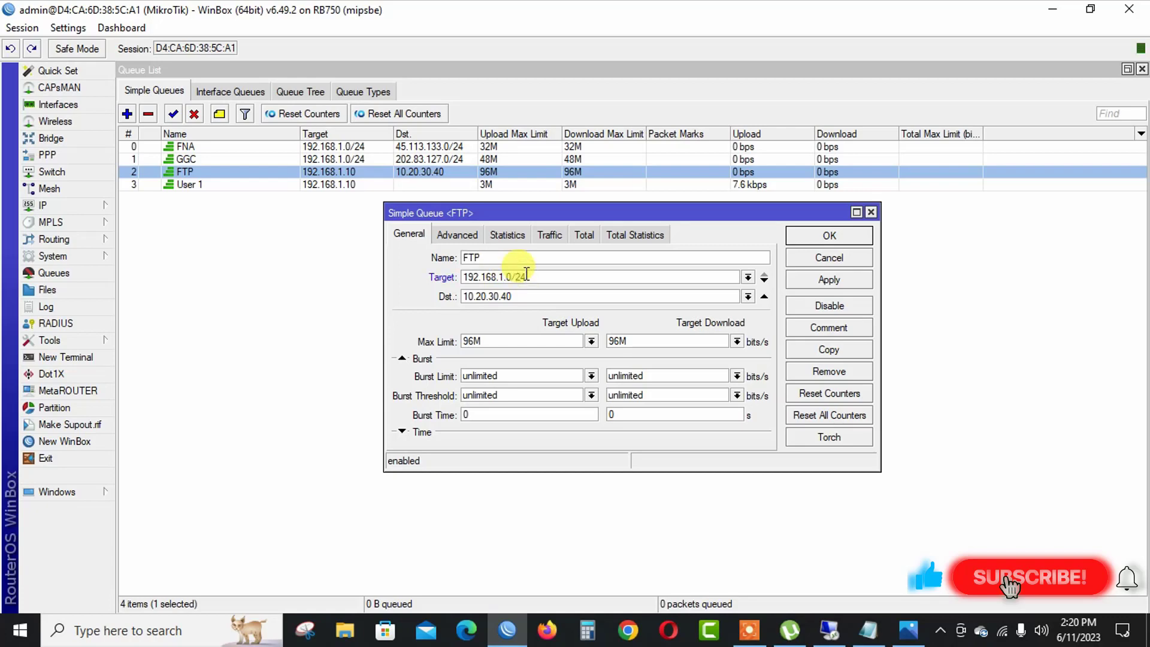
pyautogui.click(829, 281)
pyautogui.click(829, 237)
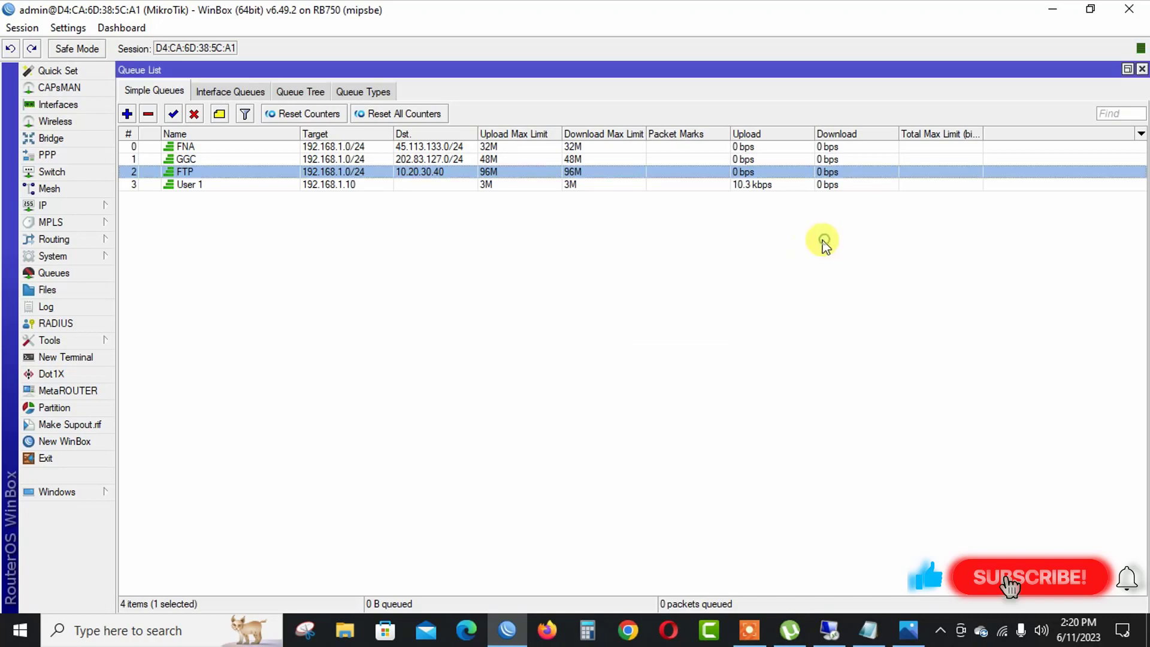
# Step: Start a new simple queue and name it User 2
pyautogui.click(377, 243)
pyautogui.click(341, 185)
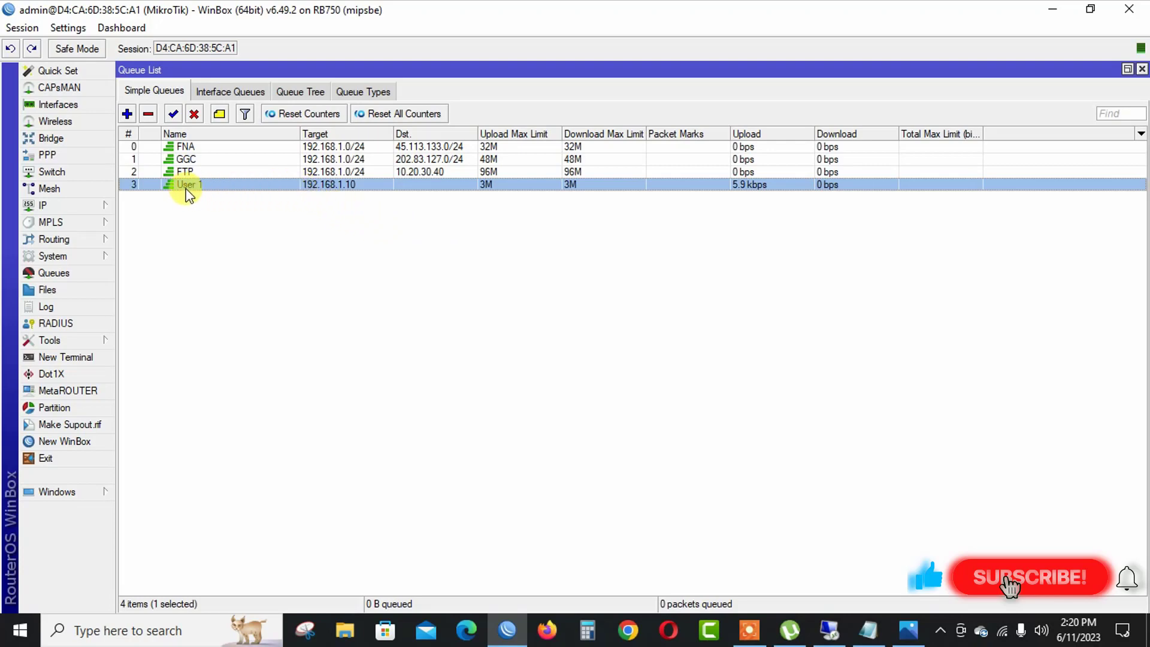
pyautogui.click(127, 114)
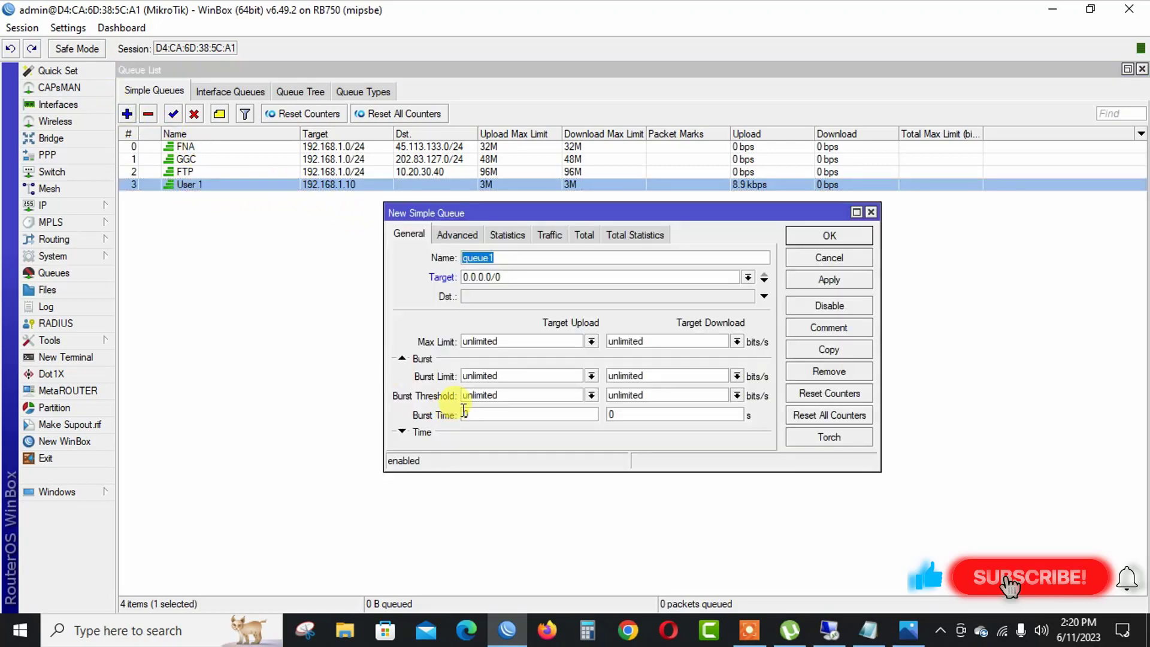
pyautogui.write('us')
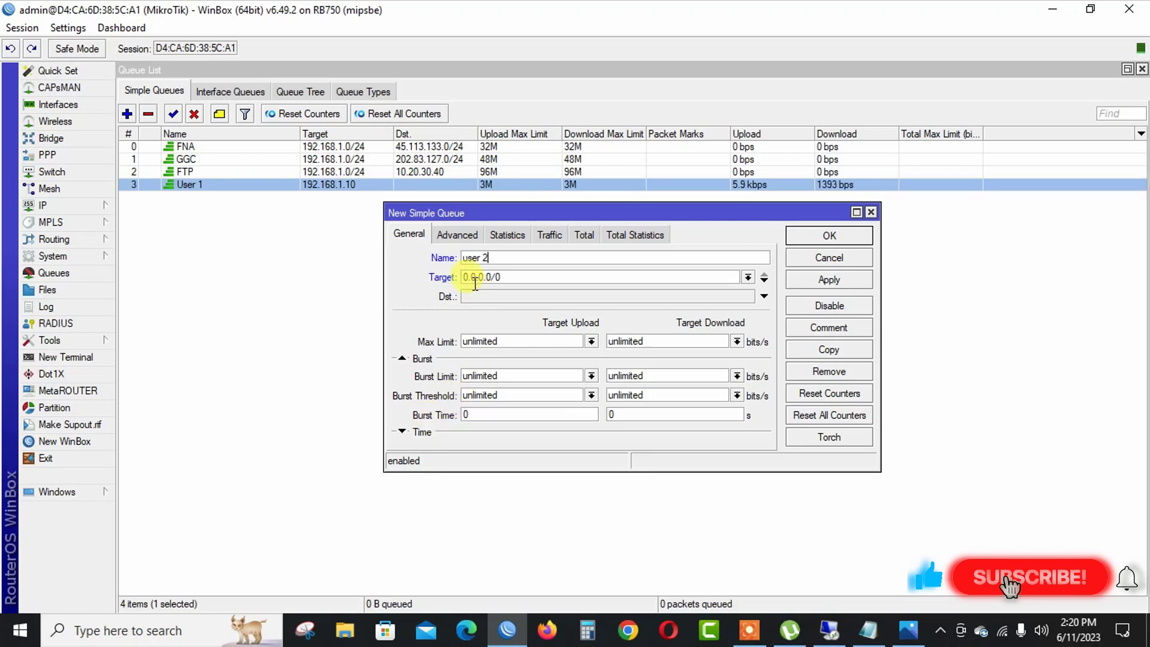
pyautogui.write('er 2')
pyautogui.moveTo(469, 257); pyautogui.dragTo(414, 268)
pyautogui.write('U')
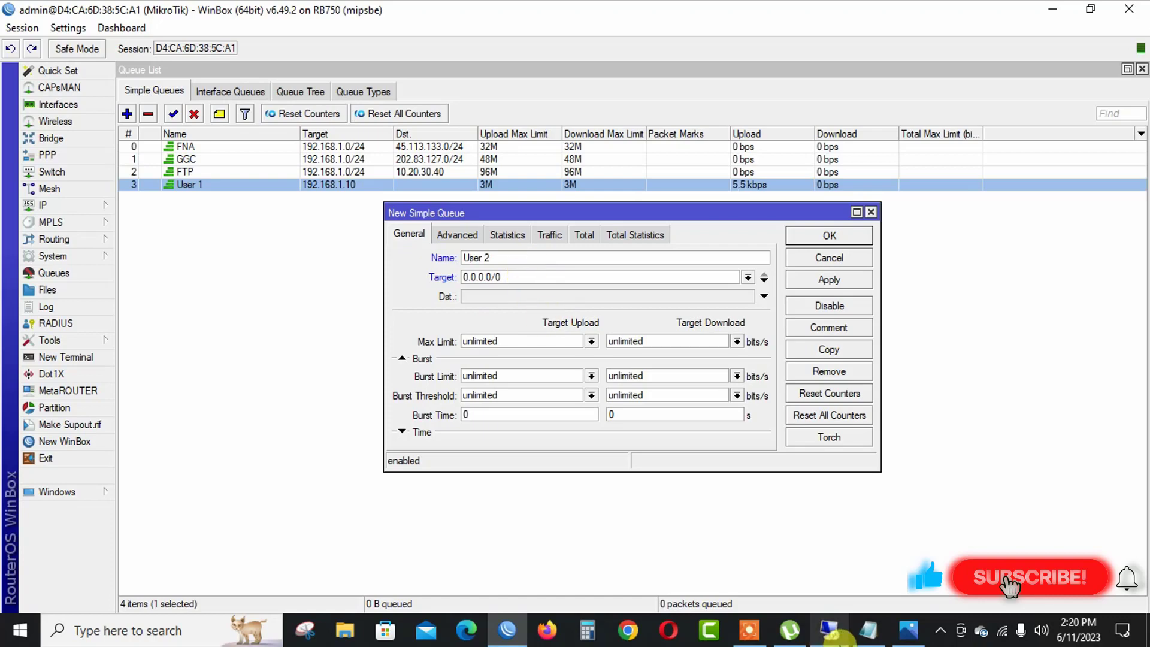
# Step: Copy User 2's address 192.168.1.11 from the Notepad list and paste it as the new queue's target in WinBox
pyautogui.click(863, 629)
pyautogui.moveTo(904, 334); pyautogui.dragTo(772, 334)
pyautogui.write('192.168.1.10')
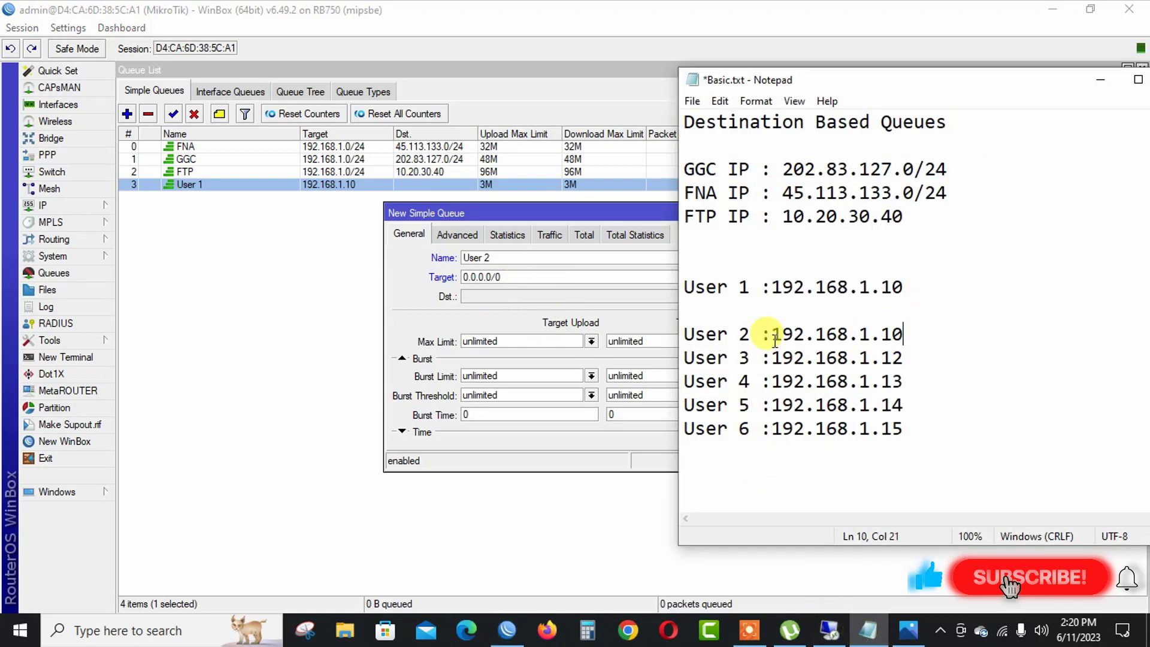
pyautogui.hotkey('ctrl', 'z')
pyautogui.hotkey('ctrl', 'c')
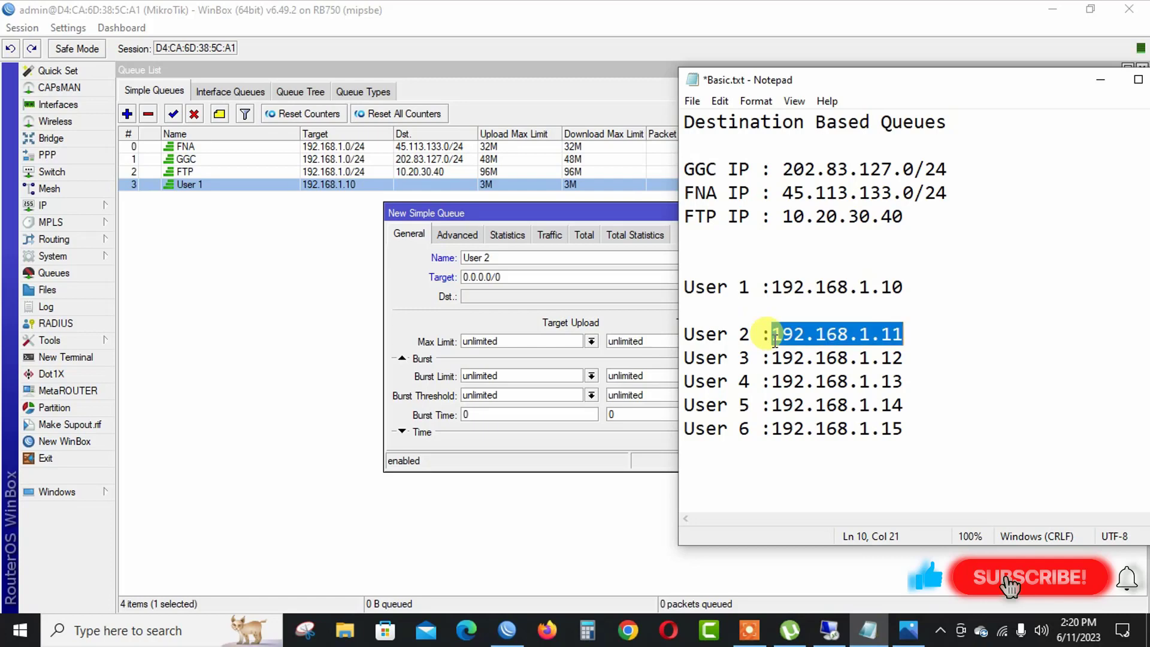
pyautogui.click(532, 313)
pyautogui.doubleClick(529, 277)
pyautogui.hotkey('ctrl', 'v')
# Step: Set the User 2 queue's upload and download max limits to 2M and save the queue
pyautogui.click(592, 341)
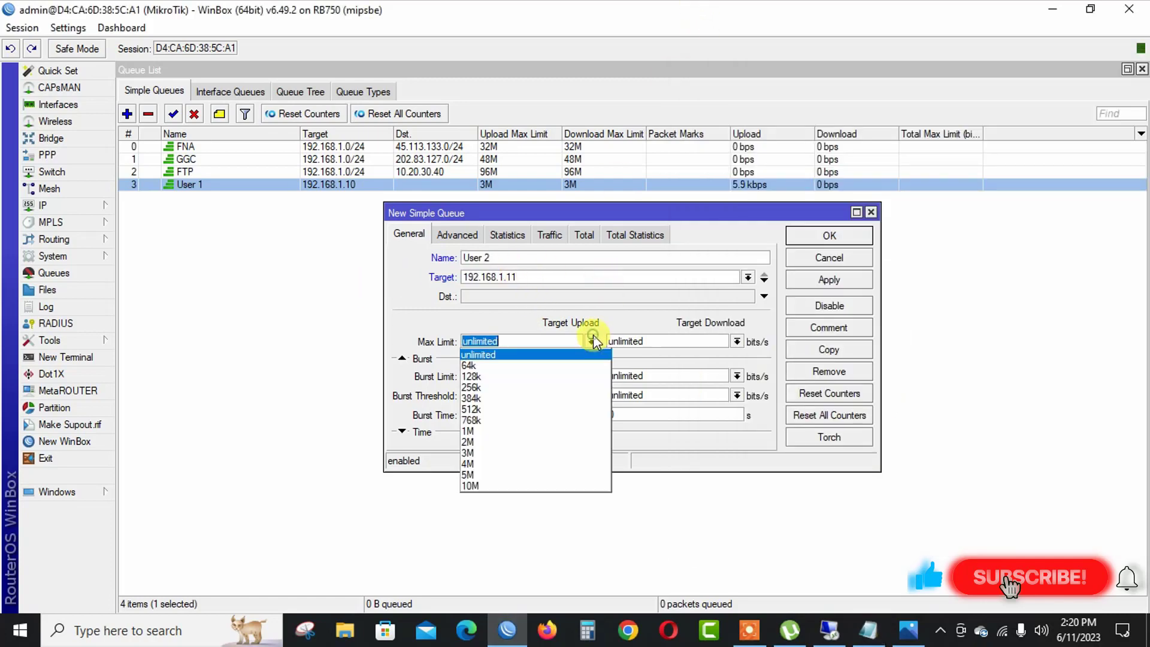
pyautogui.click(522, 442)
pyautogui.click(737, 341)
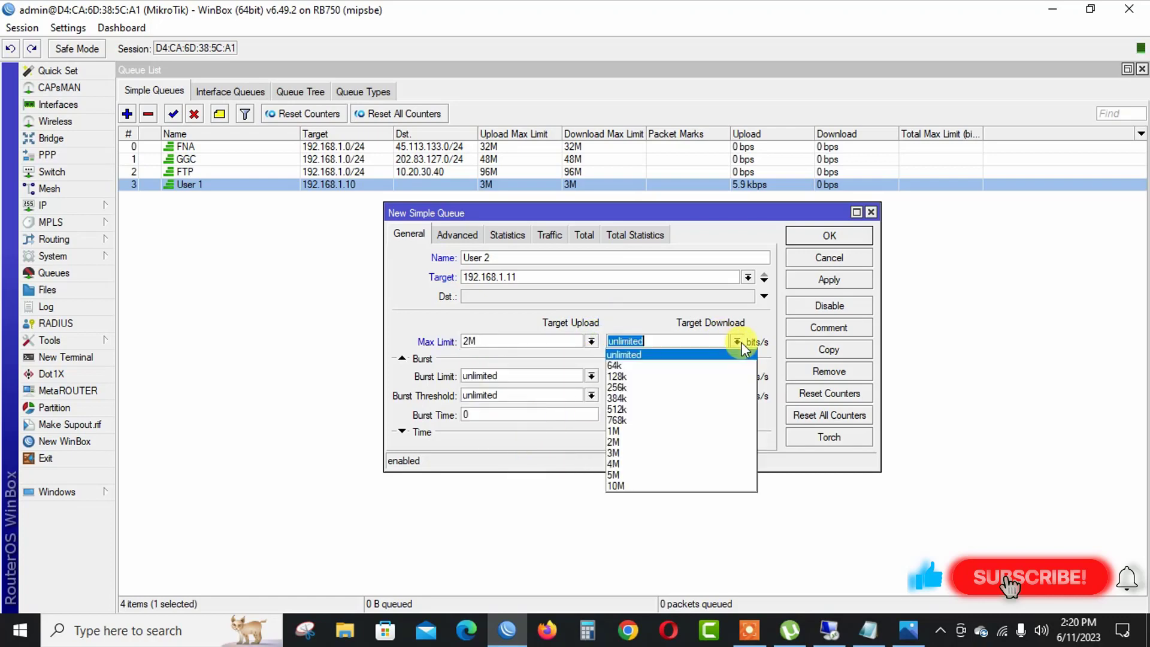
pyautogui.click(627, 440)
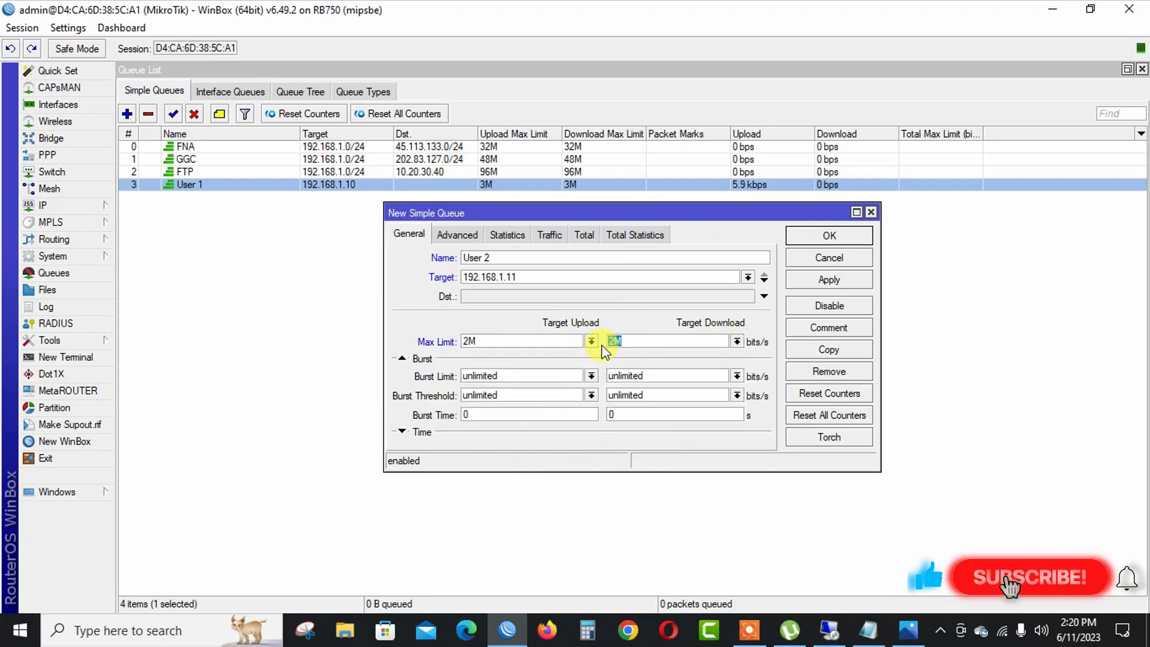
pyautogui.click(829, 280)
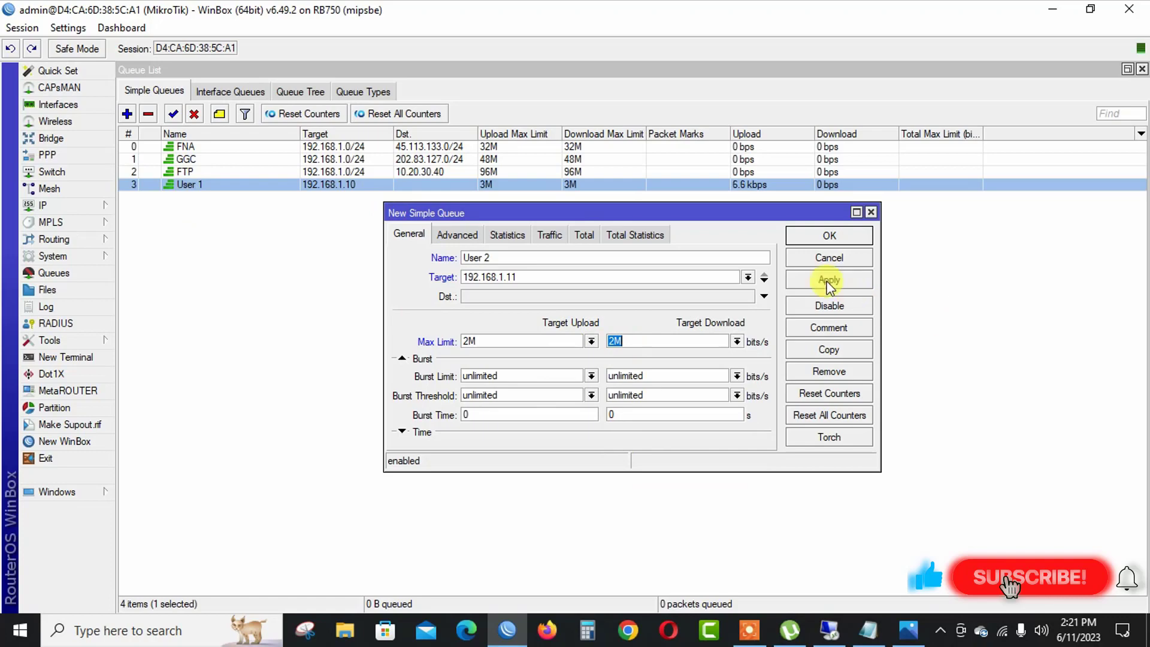
pyautogui.click(827, 236)
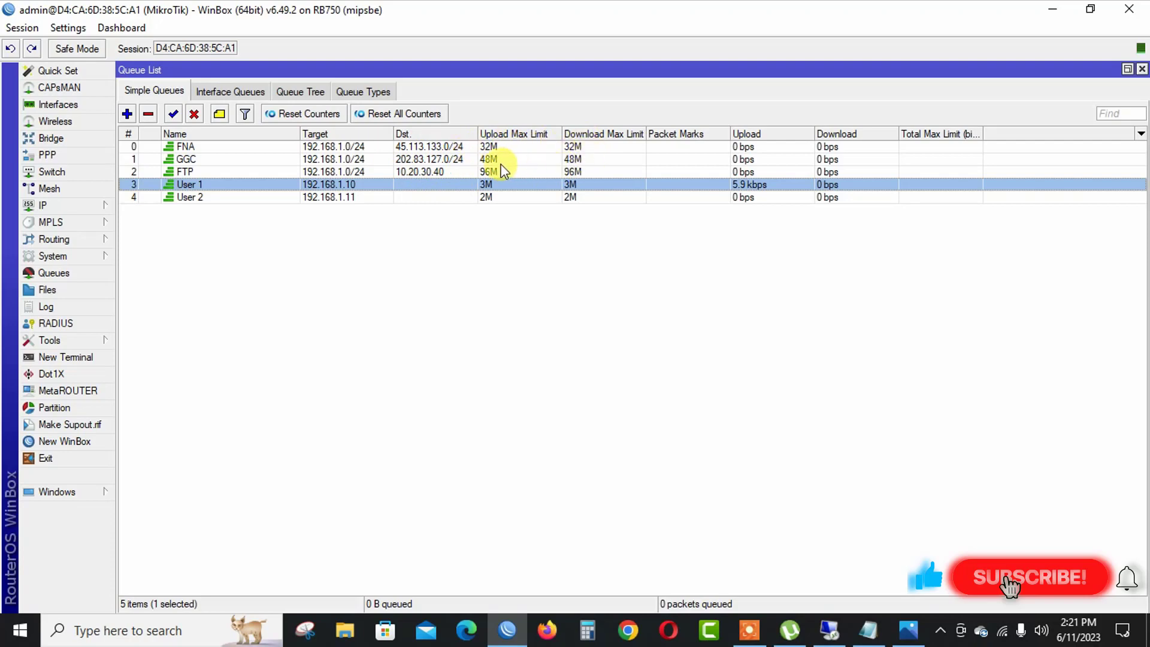
pyautogui.click(411, 282)
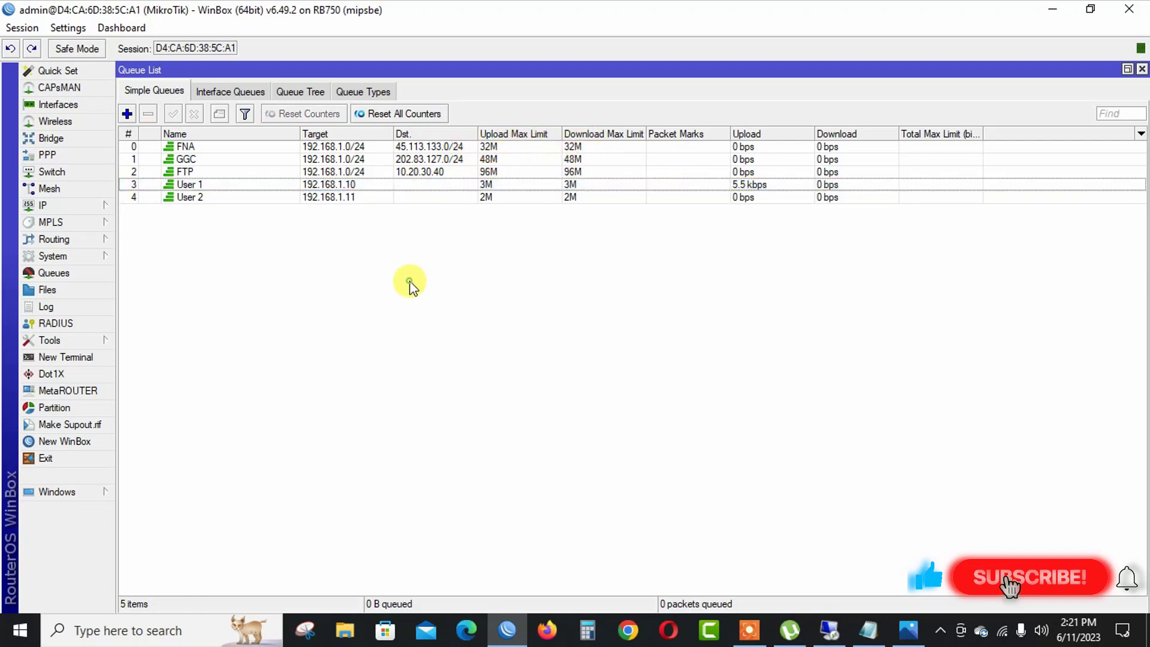
# Step: Create a simple queue named User 3 in WinBox, using the address 192.168.1.12 from the Notepad list as its target
pyautogui.click(869, 630)
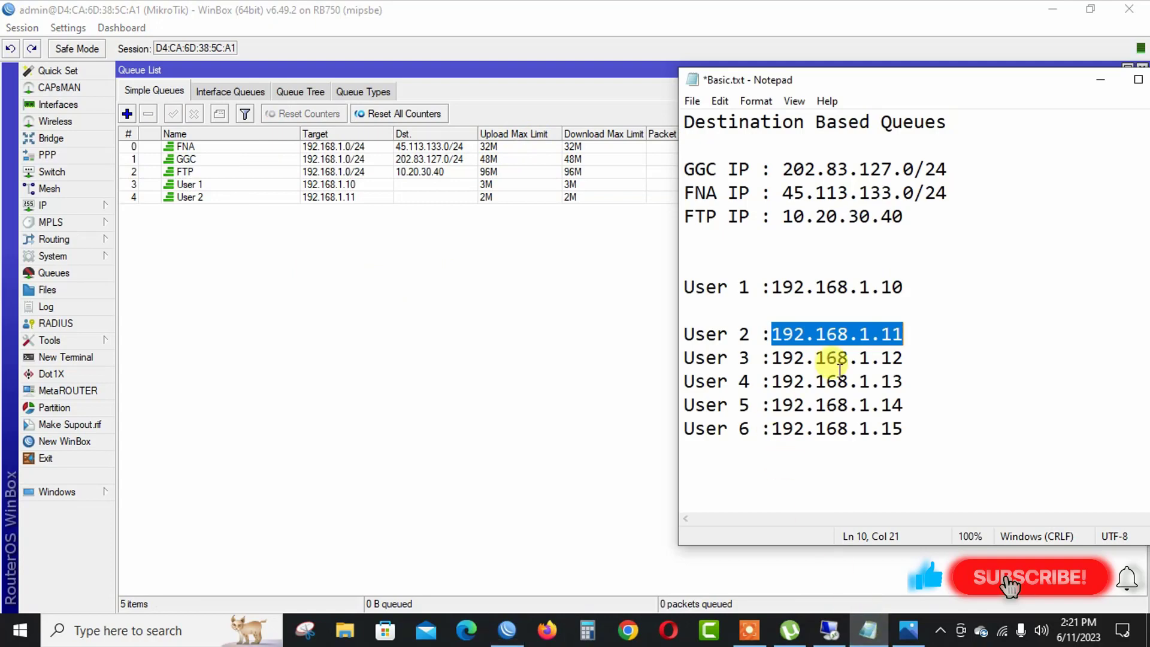
pyautogui.moveTo(904, 358); pyautogui.dragTo(775, 358)
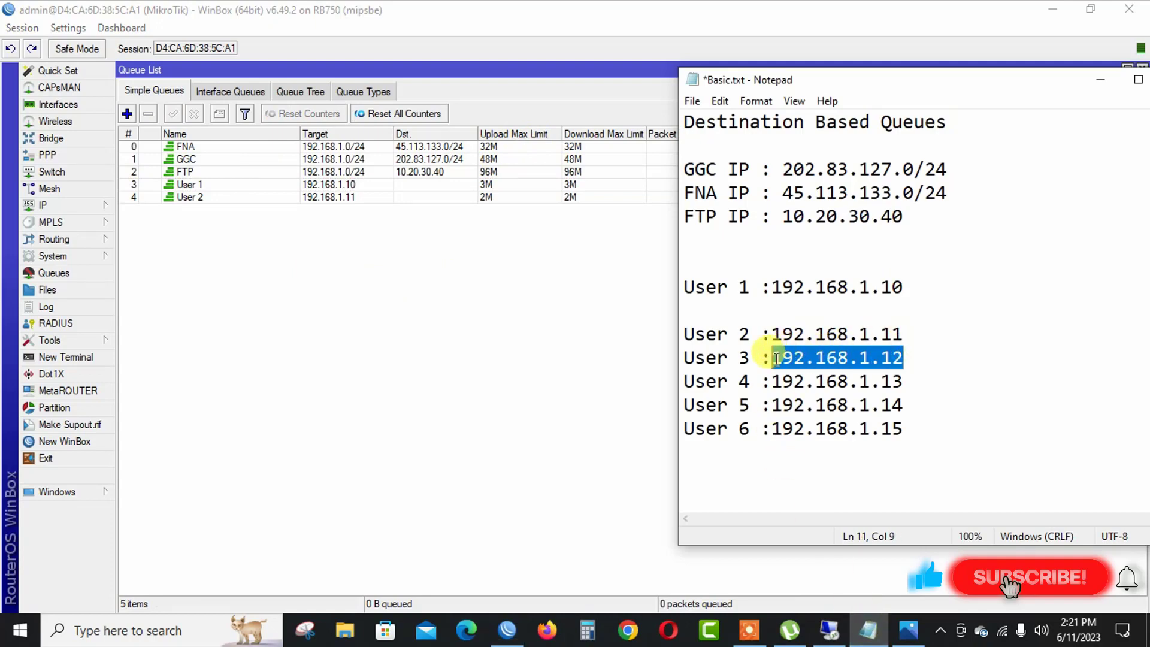
pyautogui.click(438, 48)
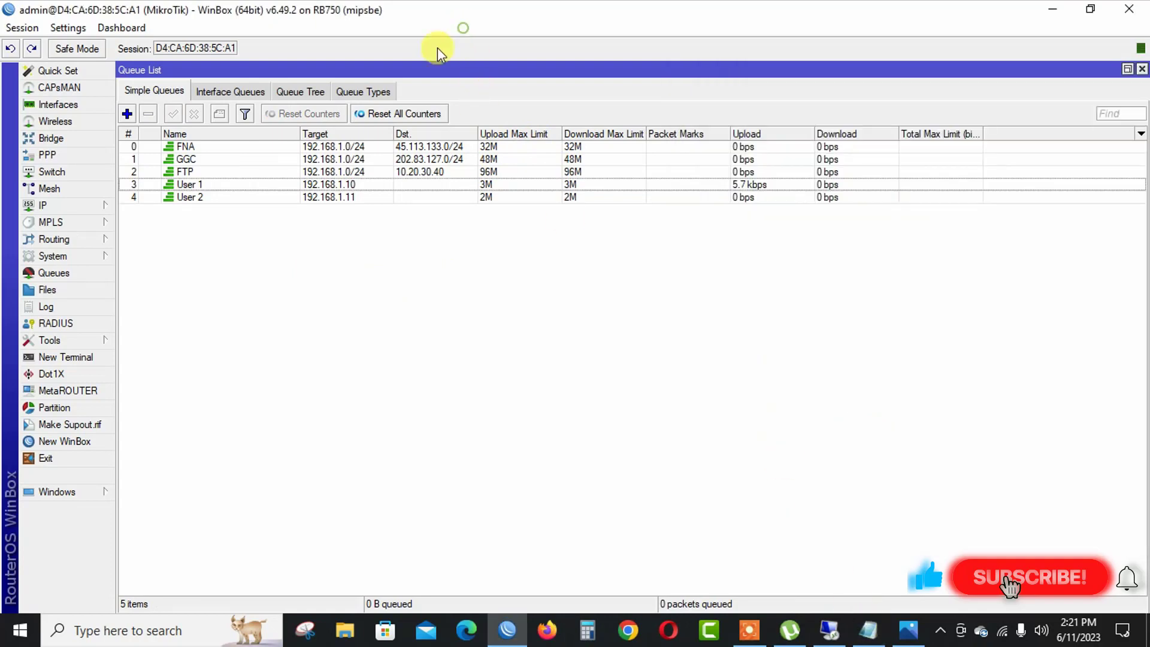
pyautogui.click(127, 114)
pyautogui.write('Use')
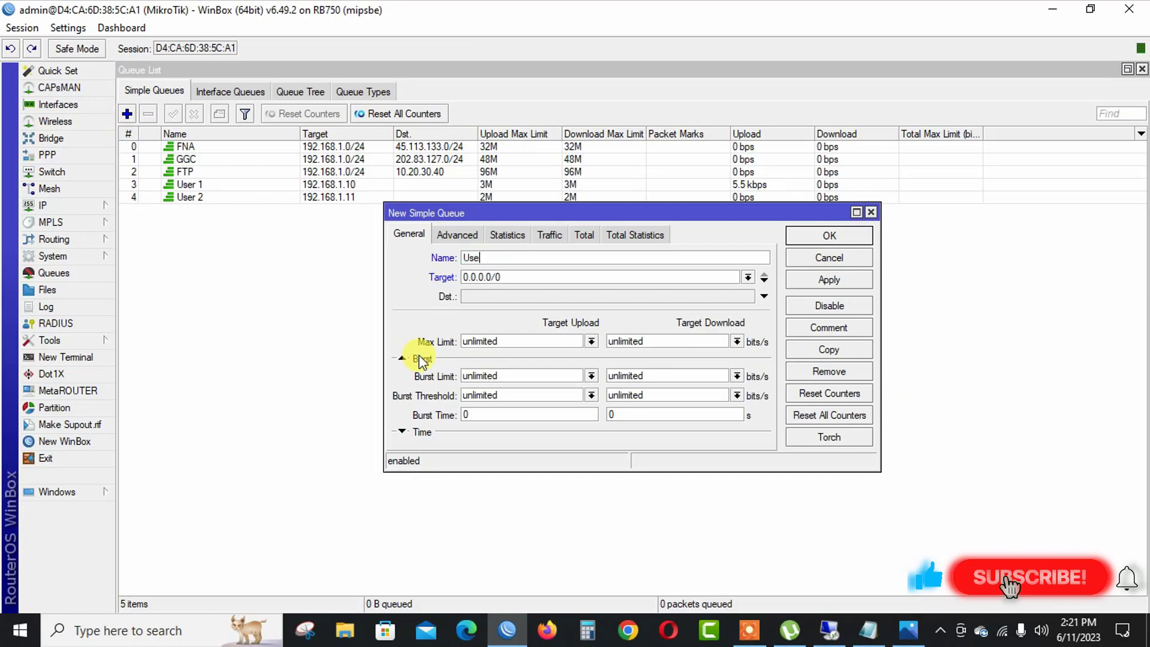
pyautogui.write('r 3')
pyautogui.doubleClick(514, 276)
pyautogui.write('192.168.1.12')
# Step: Set the User 3 queue's upload and download max limits to 4M and save the queue
pyautogui.click(591, 341)
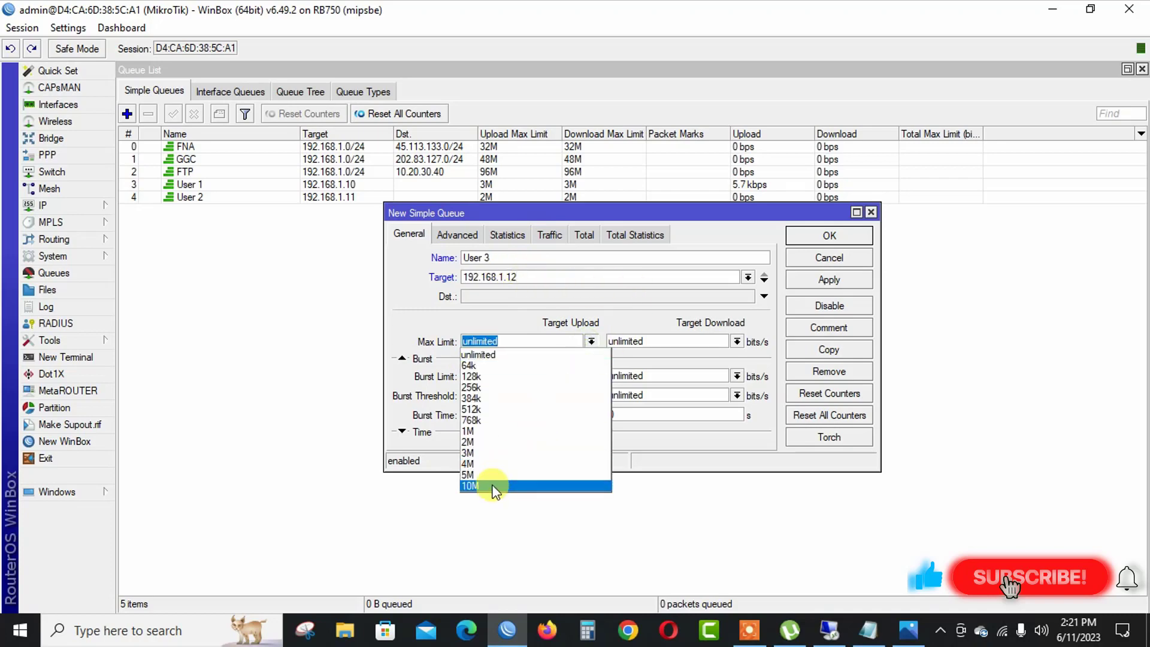
pyautogui.click(499, 463)
pyautogui.click(738, 340)
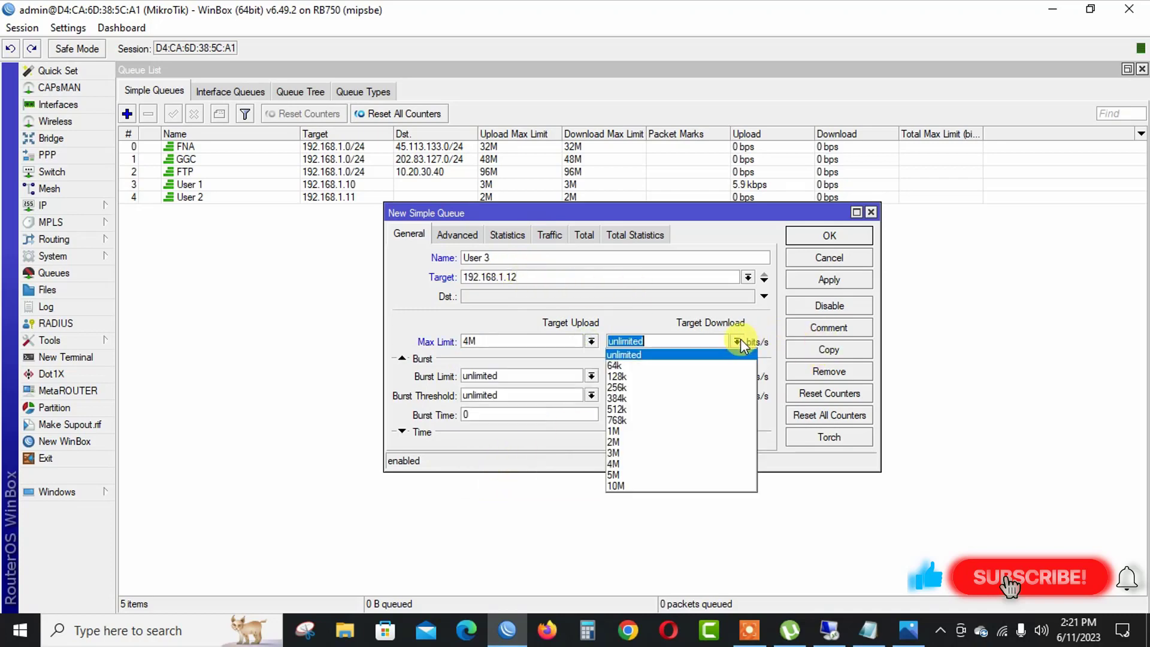
pyautogui.click(640, 464)
pyautogui.click(862, 278)
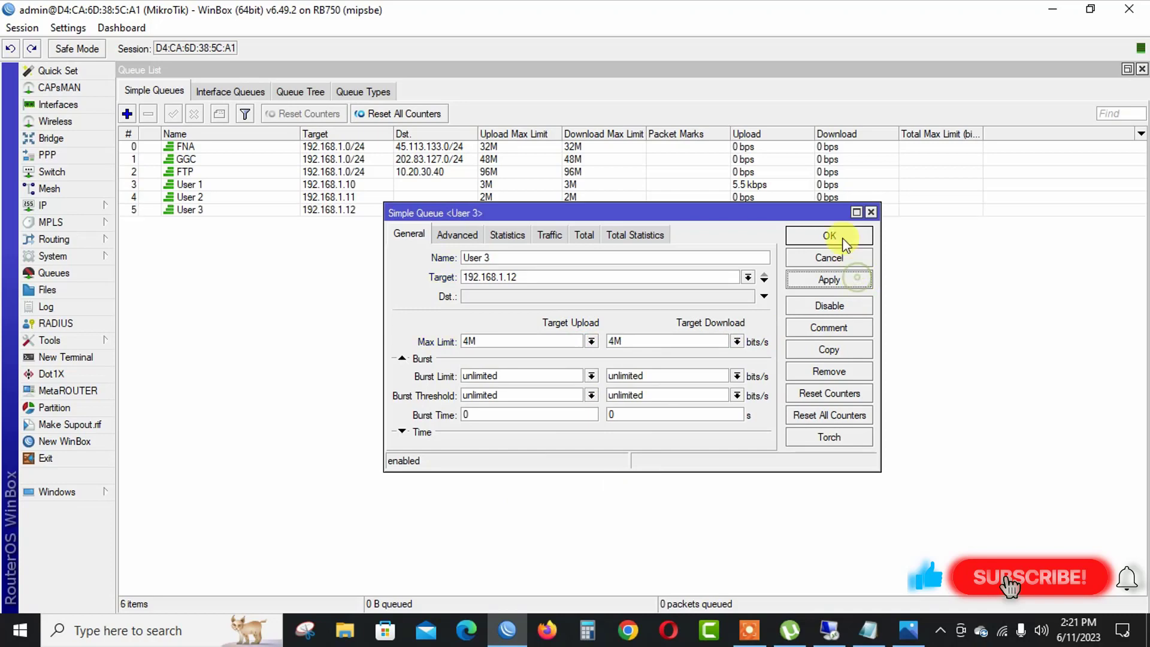
pyautogui.click(839, 236)
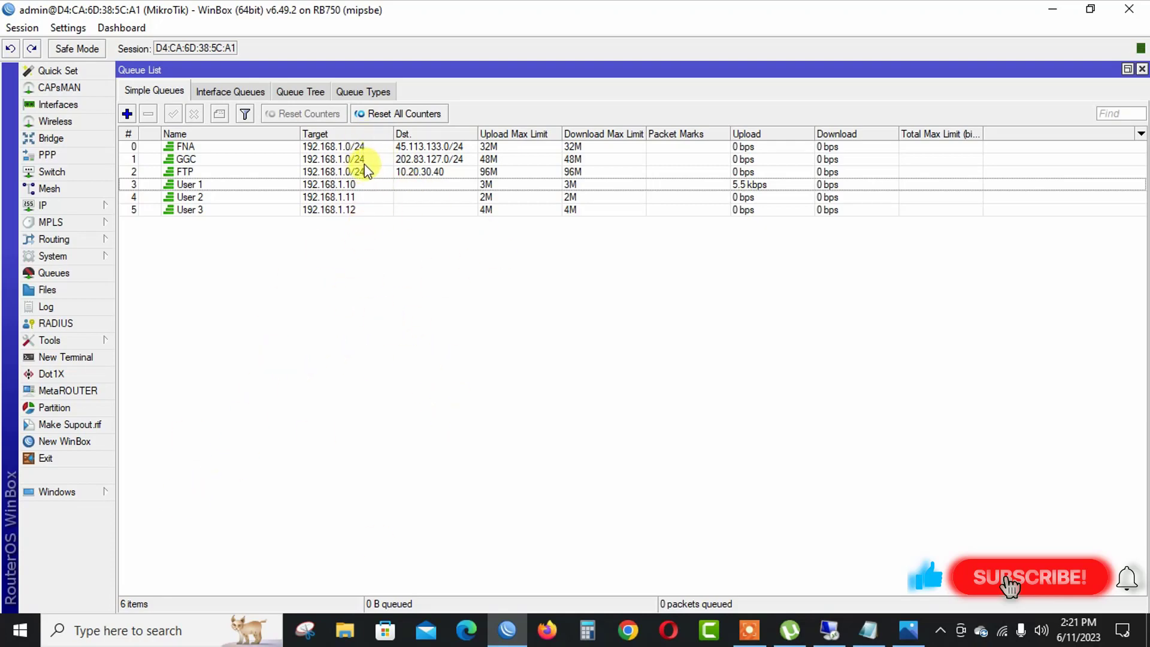
# Step: Add 192.168.2.0/24 as a second target of the FNA queue and save the queue
pyautogui.doubleClick(360, 146)
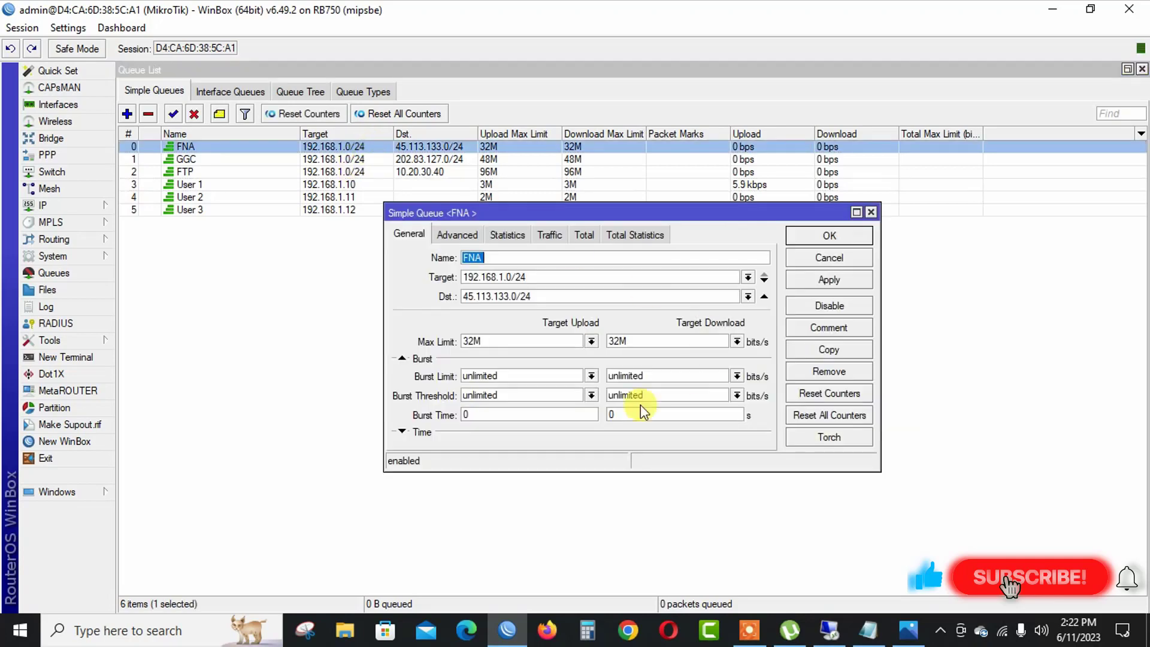
pyautogui.click(765, 282)
pyautogui.doubleClick(557, 276)
pyautogui.hotkey('ctrl', 'c')
pyautogui.doubleClick(542, 296)
pyautogui.hotkey('ctrl', 'v')
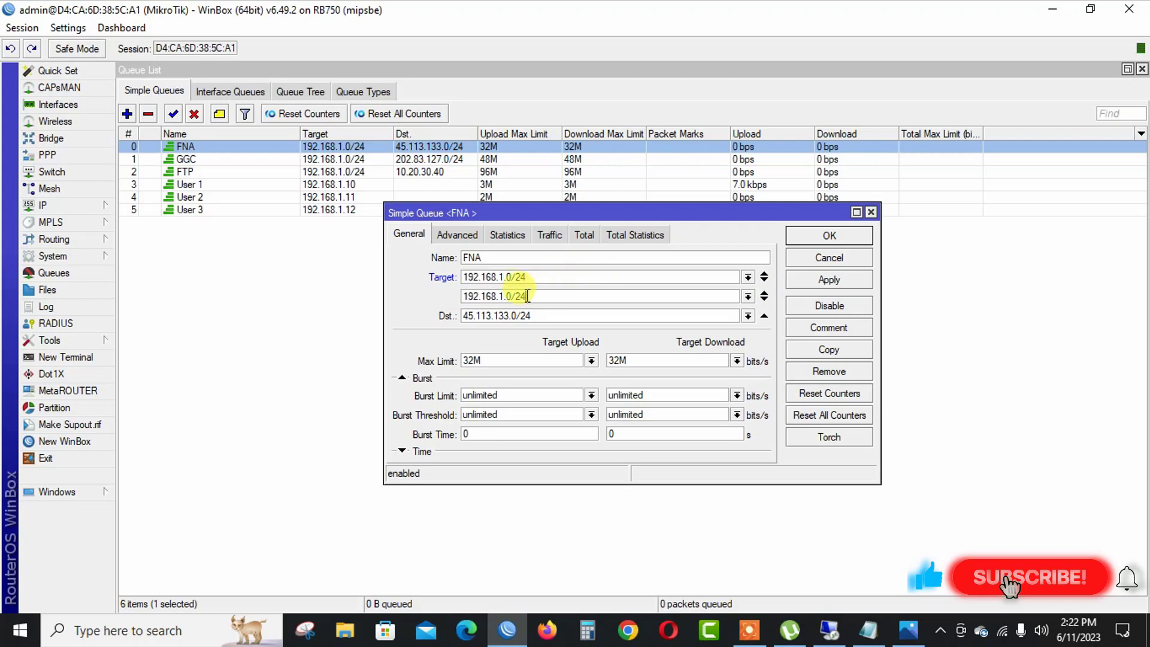
pyautogui.click(500, 296)
pyautogui.press('Delete')
pyautogui.write('2')
pyautogui.click(829, 281)
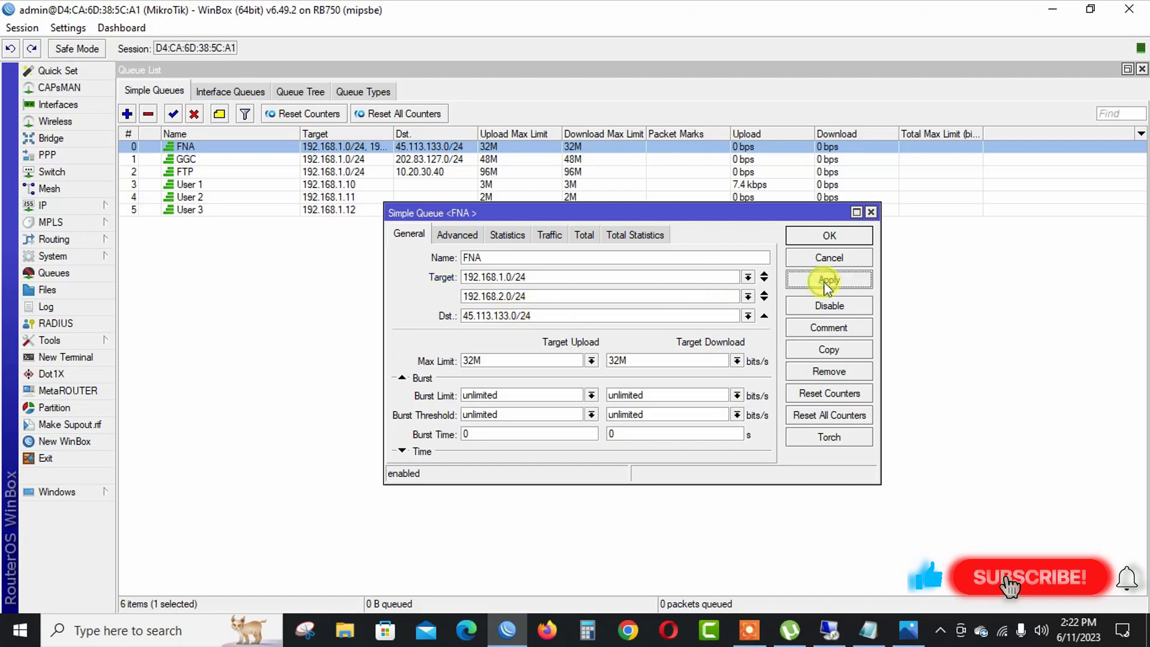
pyautogui.click(829, 236)
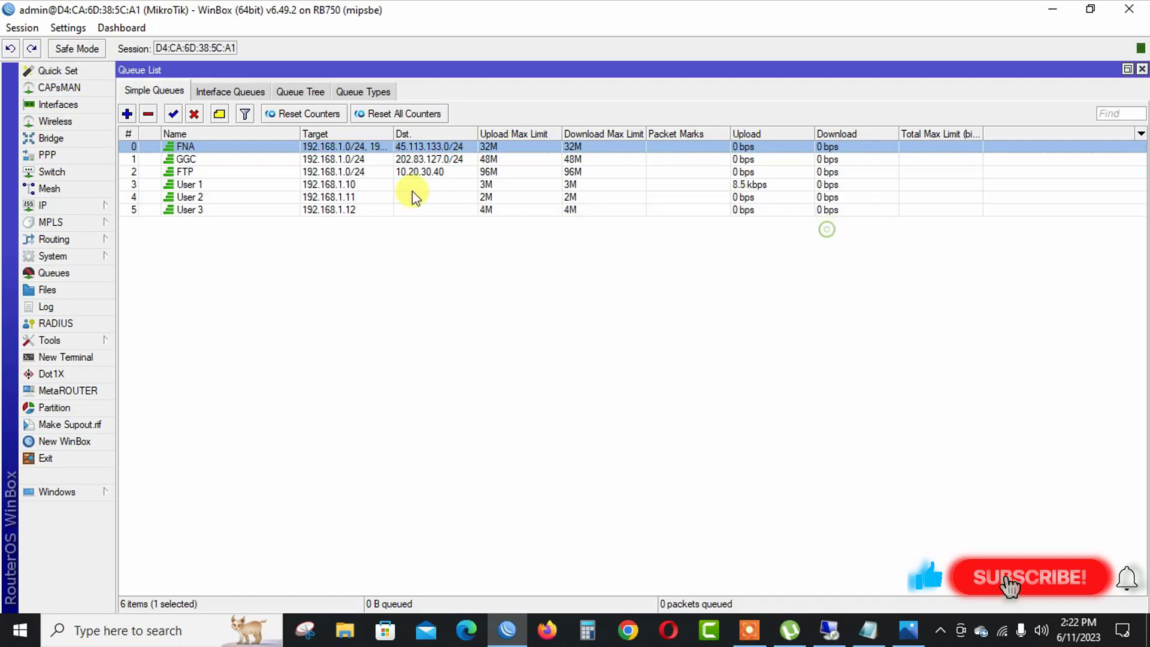
# Step: Keep the queue list sorted by queue number and widen the Target column to fit both FNA subnets
pyautogui.click(400, 132)
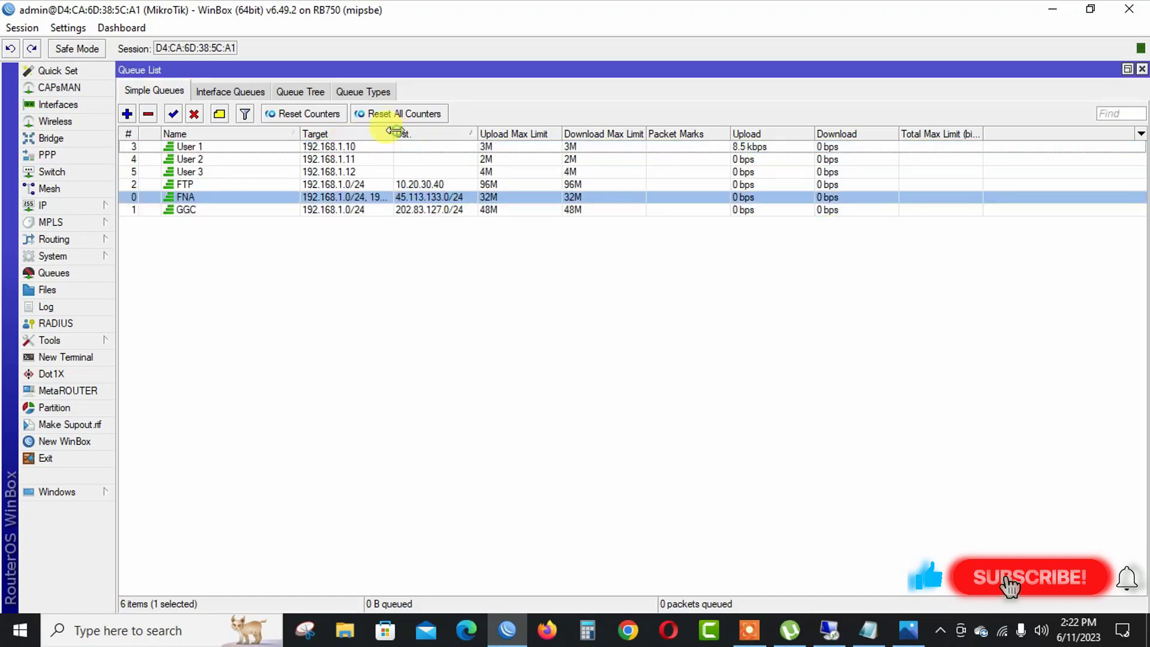
pyautogui.click(136, 133)
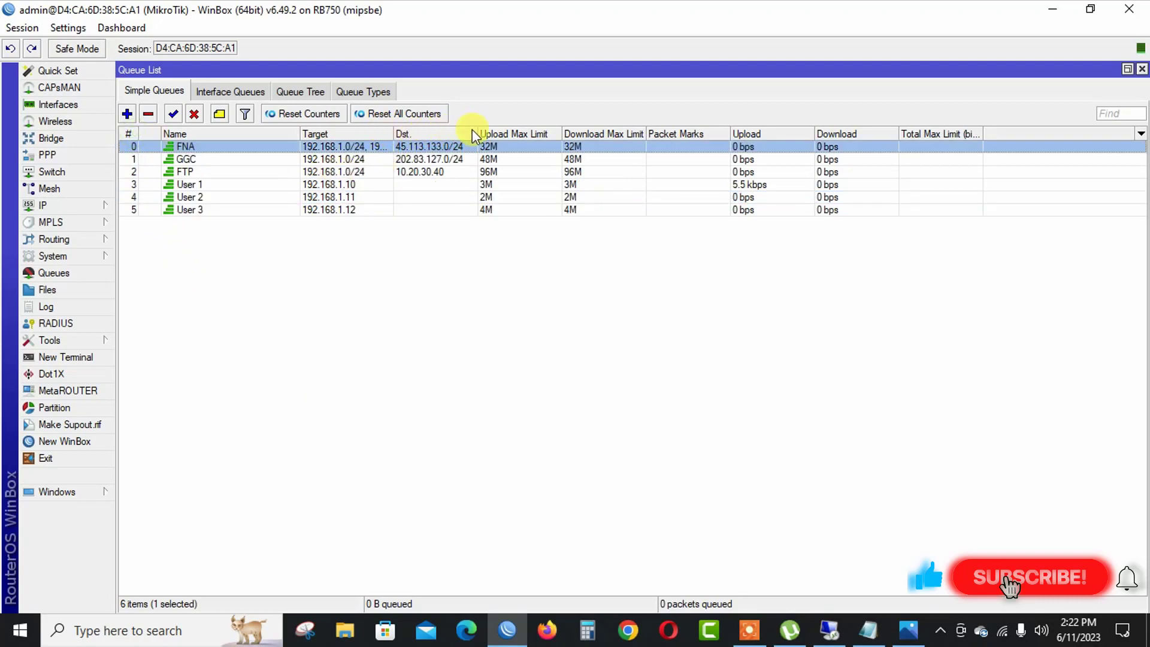
pyautogui.moveTo(394, 133); pyautogui.dragTo(473, 133)
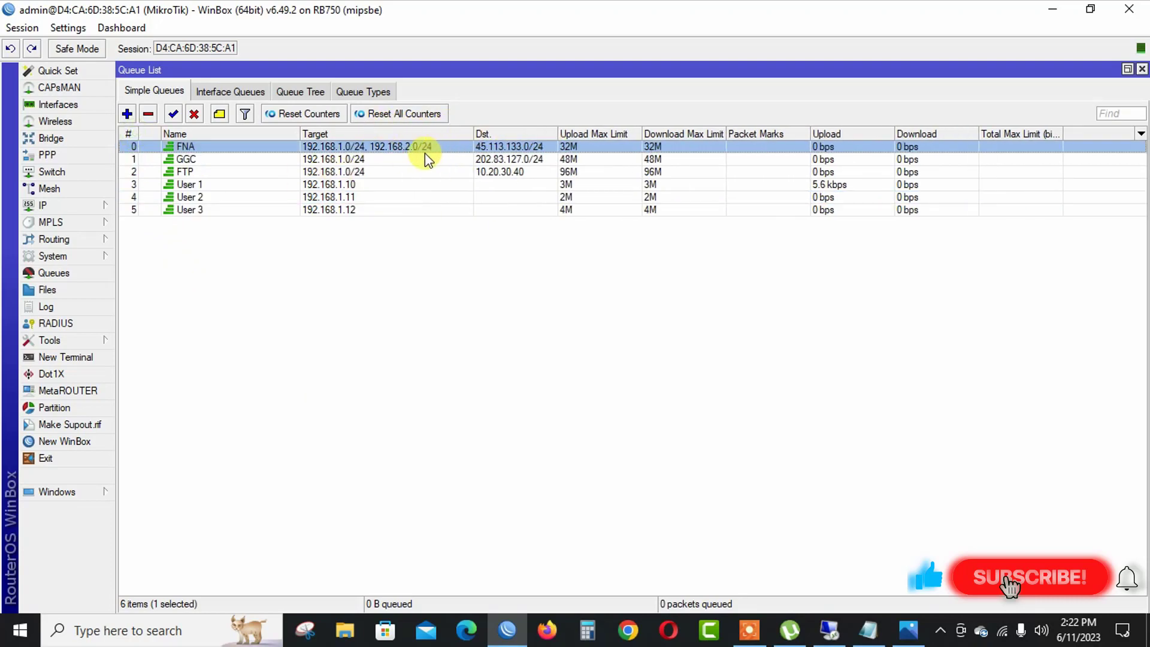
# Step: Copy the subnet 192.168.2.0/24 from the FNA queue, add it as a second target of the GGC queue and save
pyautogui.doubleClick(398, 147)
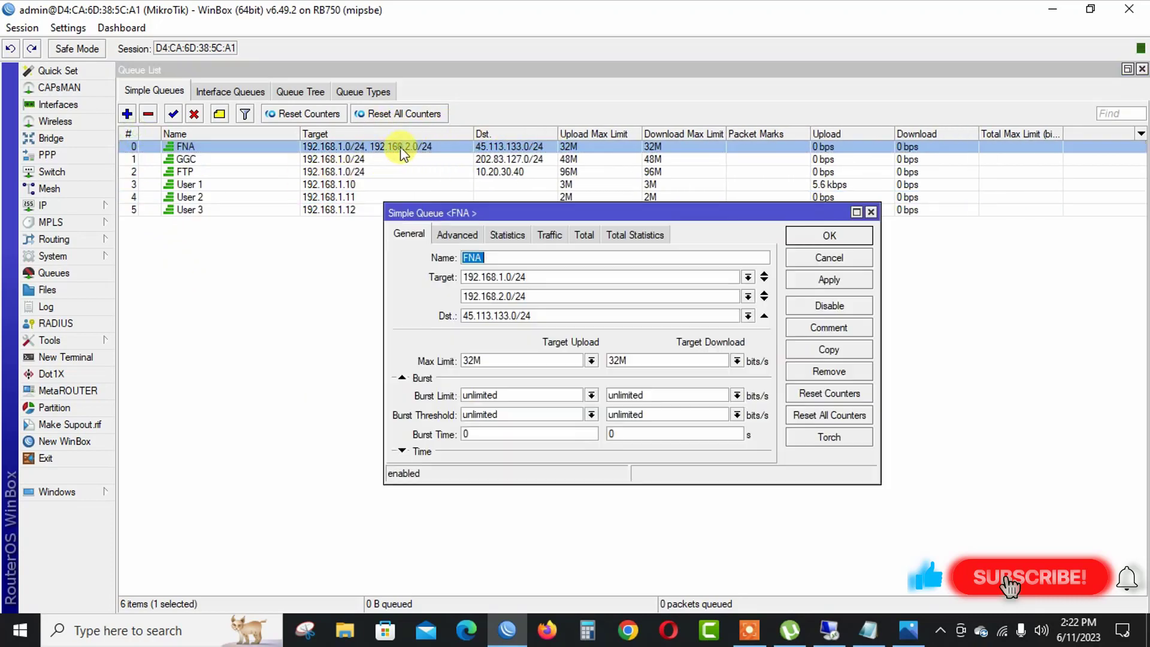
pyautogui.doubleClick(526, 296)
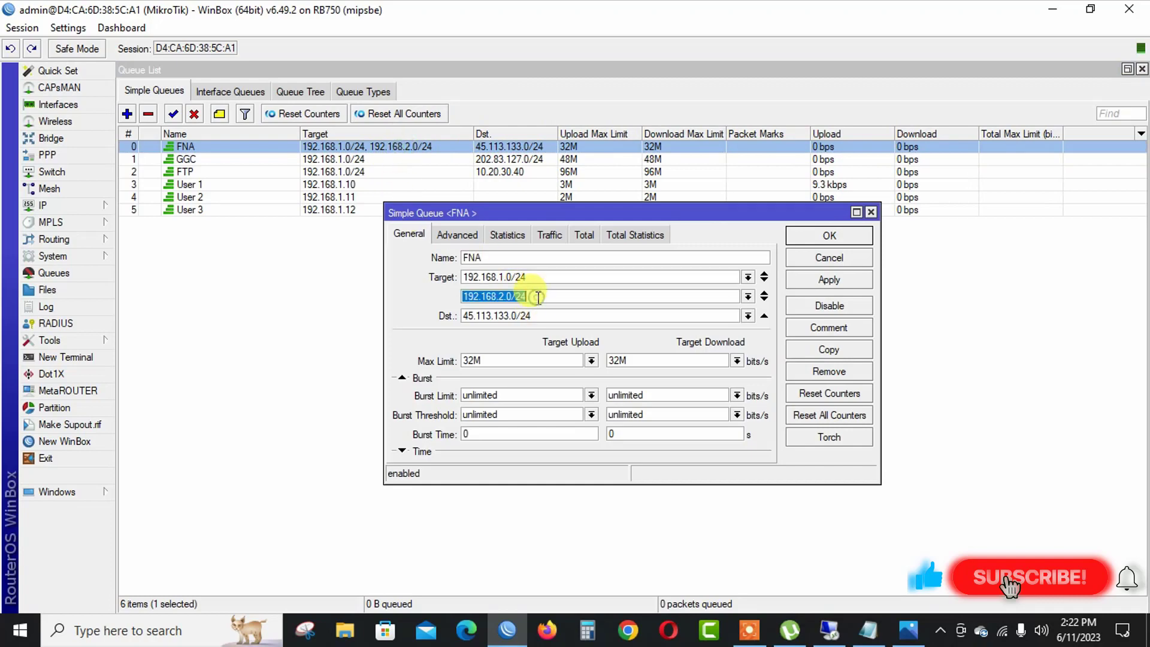
pyautogui.click(853, 258)
pyautogui.doubleClick(324, 160)
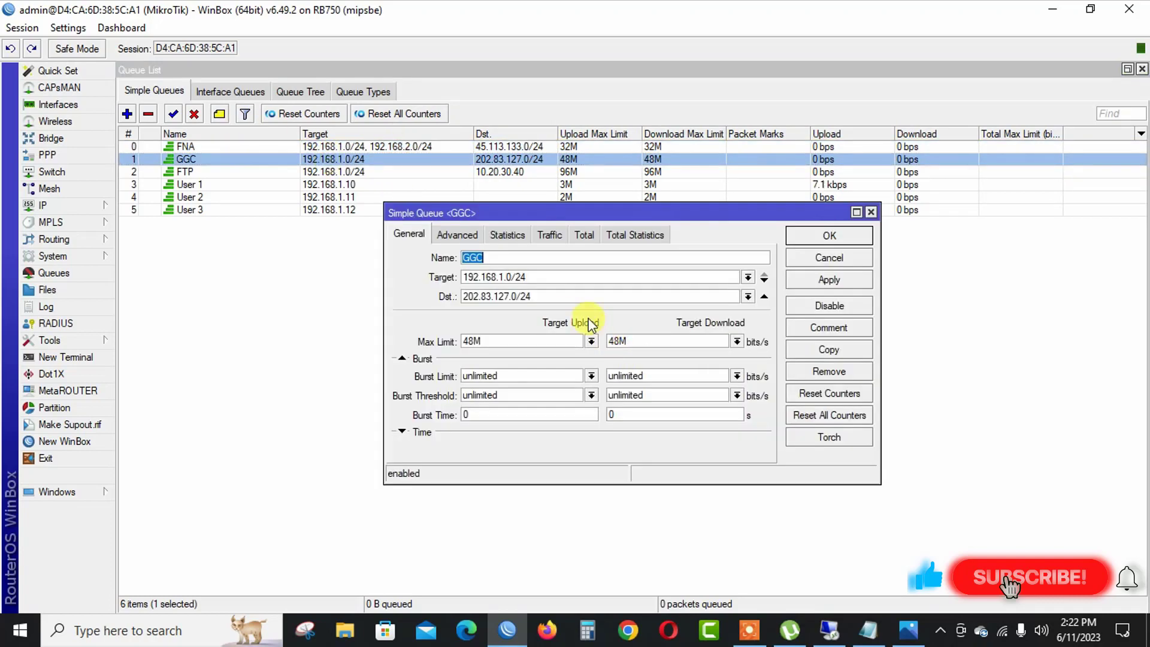
pyautogui.click(765, 278)
pyautogui.hotkey('ctrl', 'v')
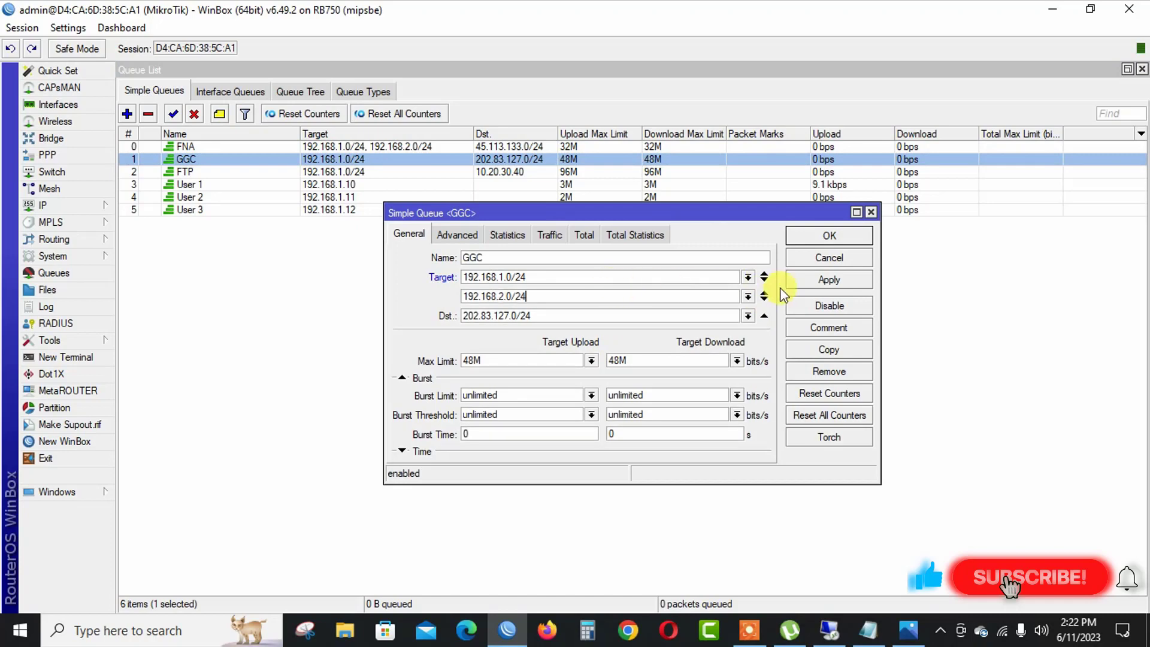
pyautogui.click(833, 281)
pyautogui.click(827, 238)
# Step: Add the copied subnet 192.168.2.0/24 as a second target of the FTP queue and save the queue
pyautogui.click(381, 173)
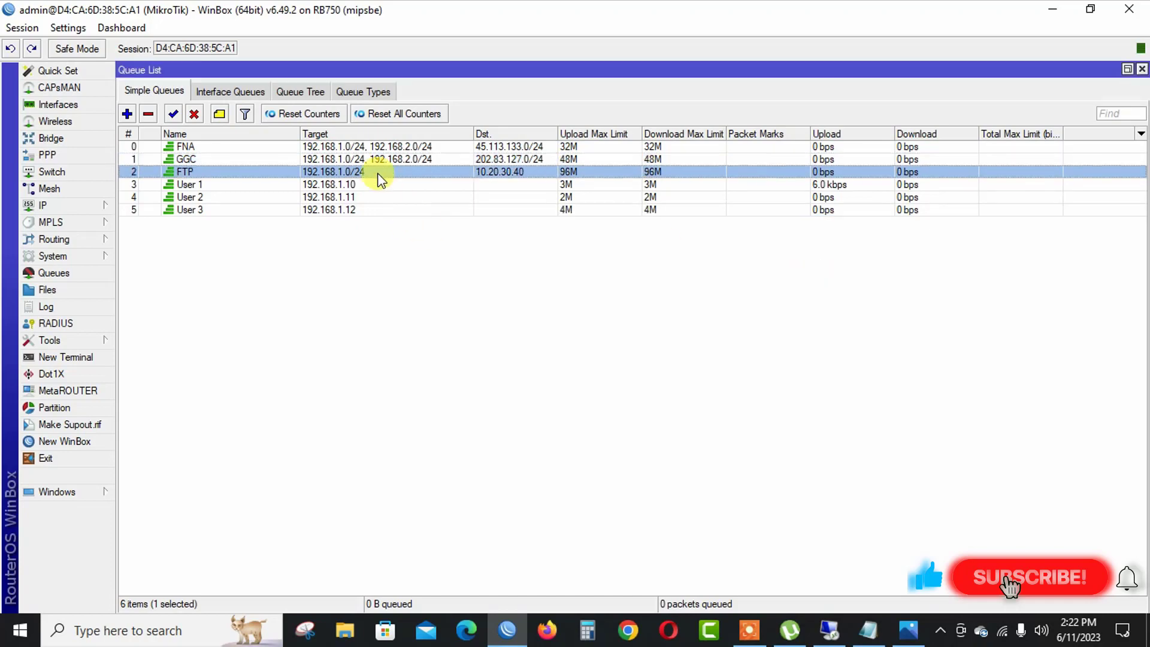
pyautogui.doubleClick(380, 178)
pyautogui.click(764, 277)
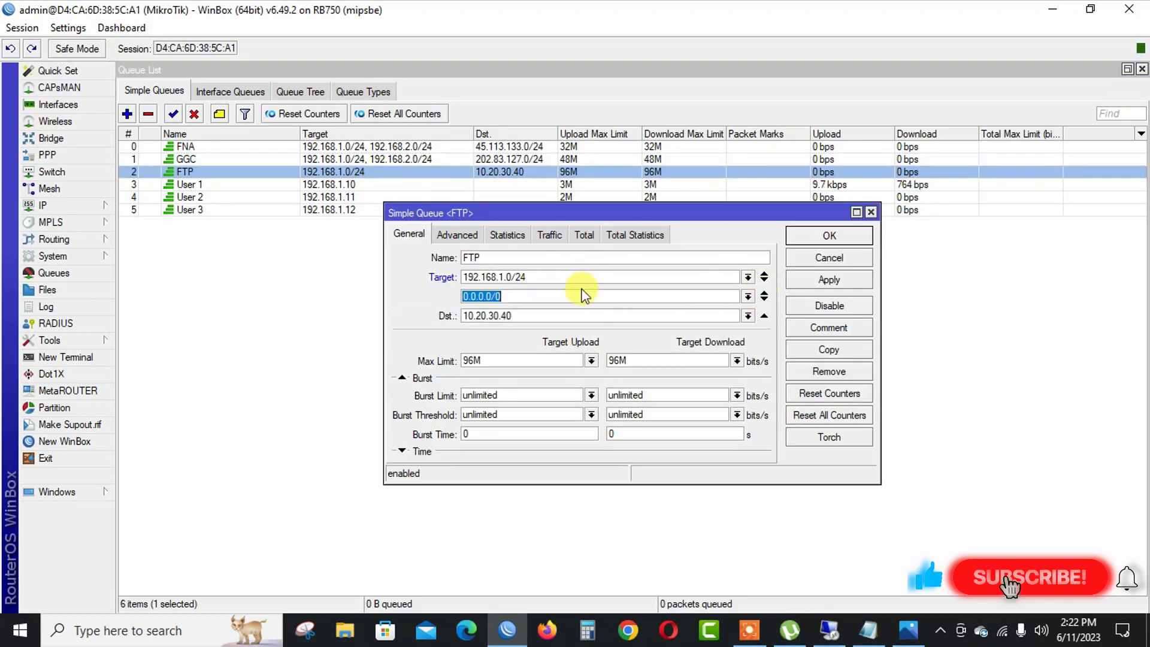
pyautogui.hotkey('ctrl', 'v')
pyautogui.click(809, 280)
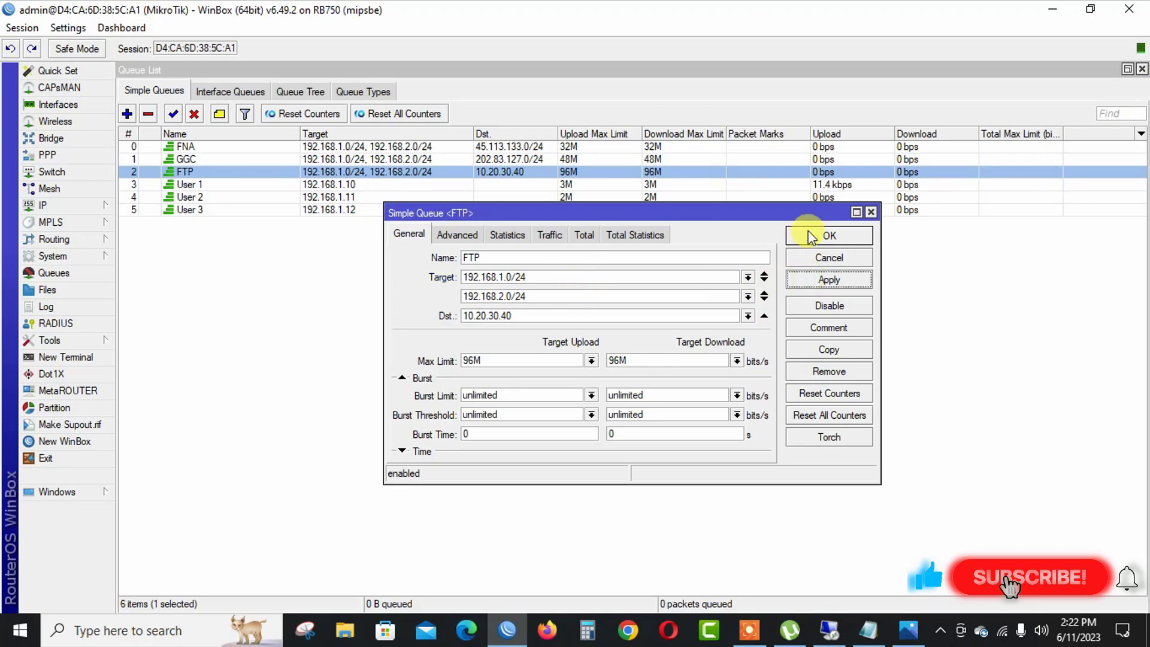
pyautogui.click(811, 238)
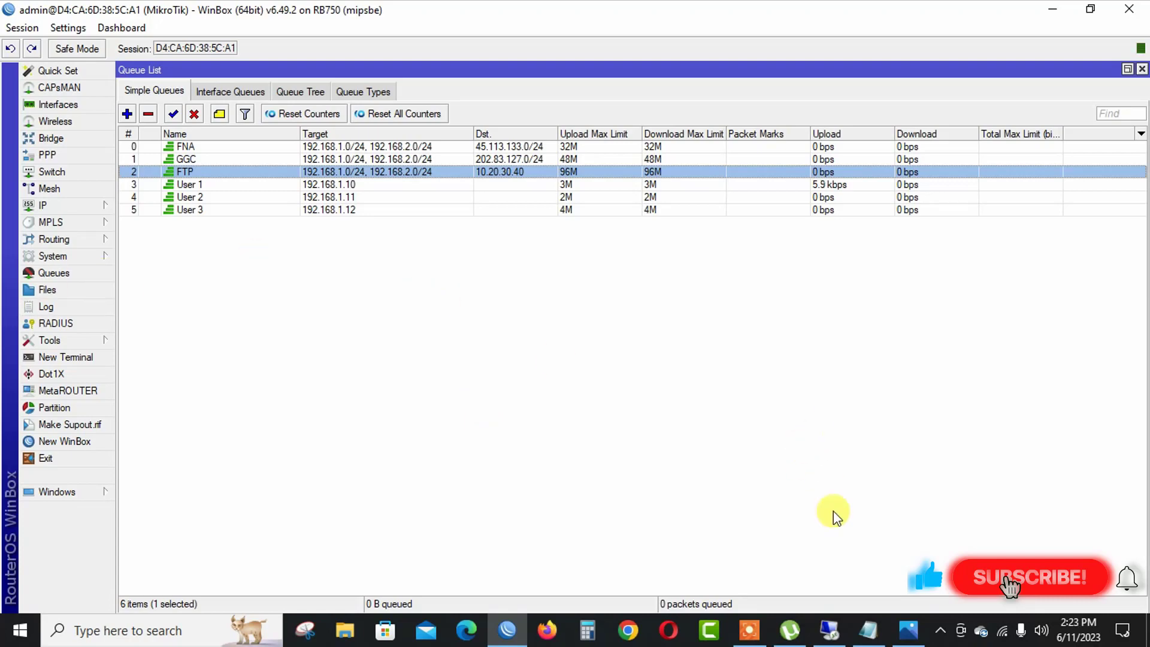
pyautogui.click(749, 629)
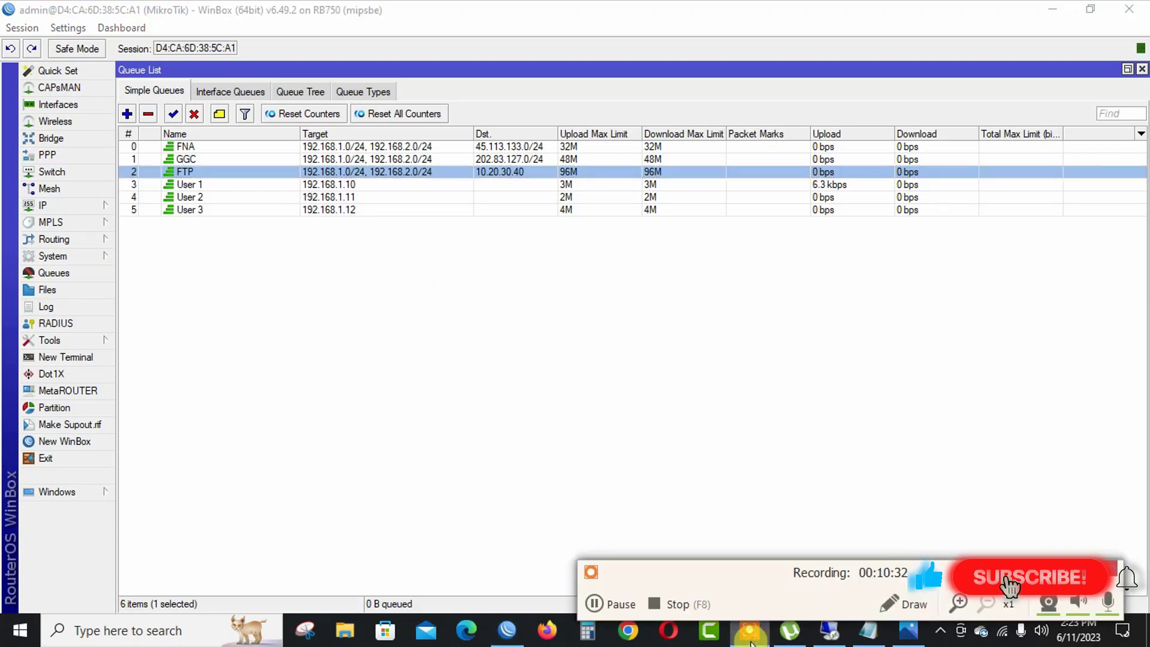